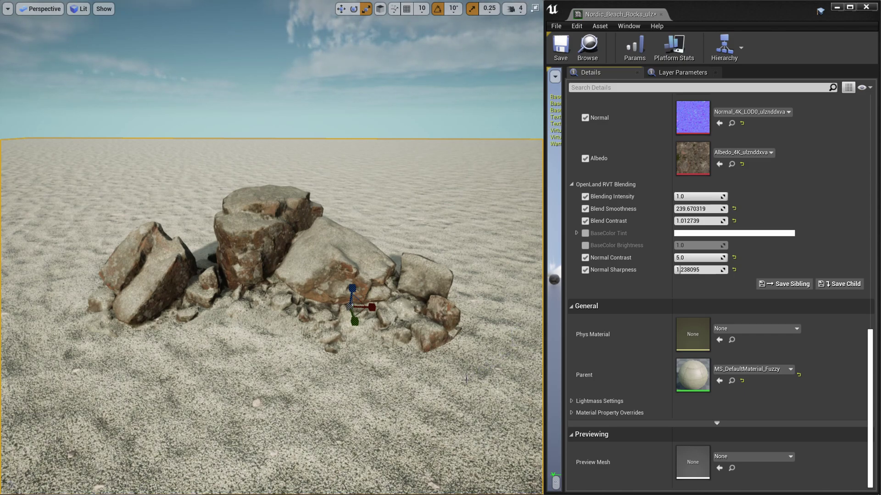
# Step: Compare the rock blending by dropping Blending Intensity to 0 and restoring it to 1.0
pyautogui.moveTo(428, 407)
pyautogui.mouseDown(button='right')
pyautogui.moveTo(441, 426)
pyautogui.moveTo(438, 408)
pyautogui.mouseUp(button='right')
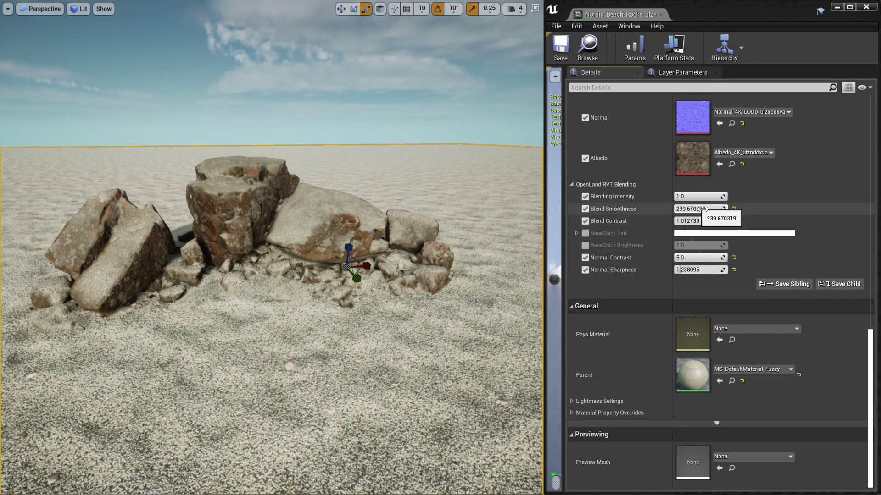
pyautogui.moveTo(706, 201); pyautogui.dragTo(550, 250)
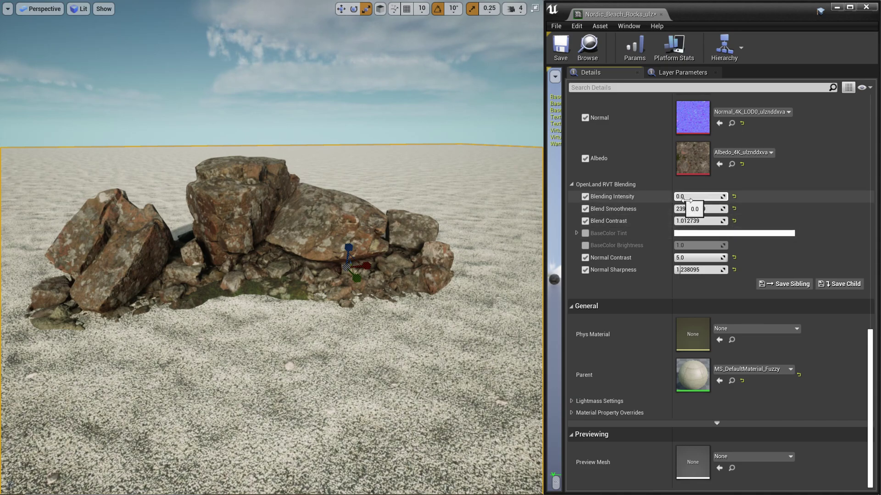
pyautogui.moveTo(689, 201); pyautogui.dragTo(724, 200)
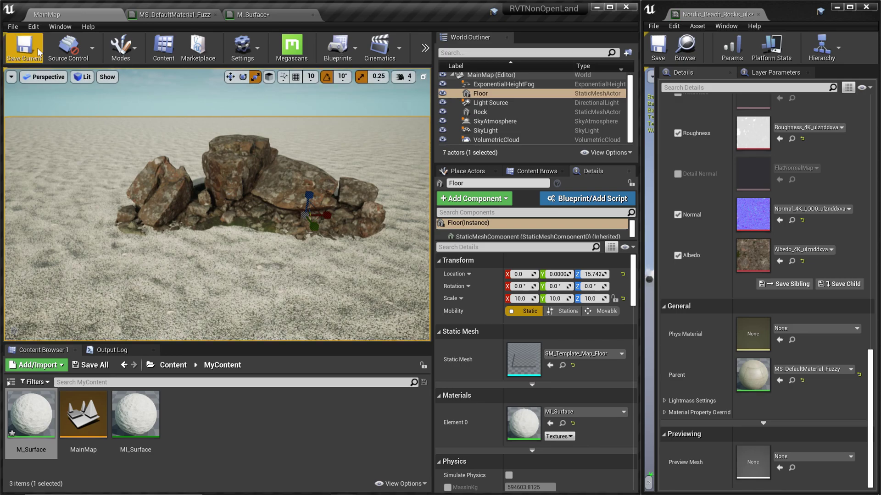
pyautogui.click(40, 28)
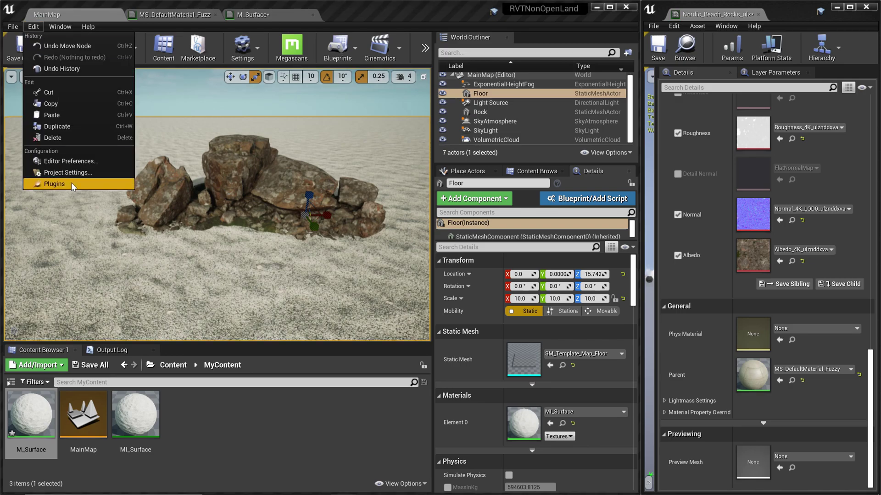
pyautogui.click(74, 174)
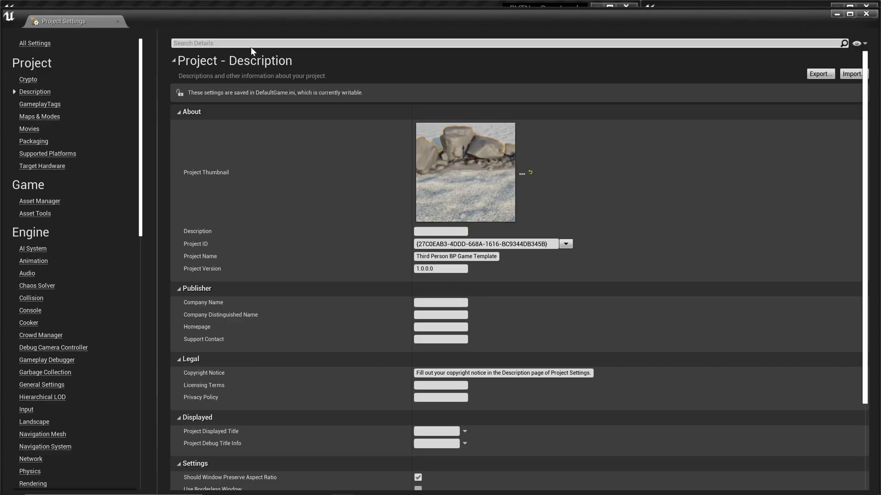
pyautogui.click(251, 45)
pyautogui.write('virtual ')
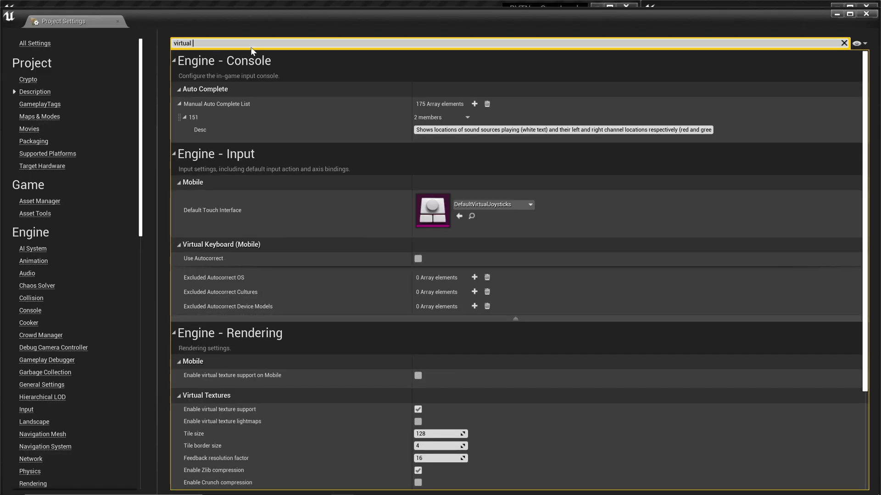
pyautogui.write('text')
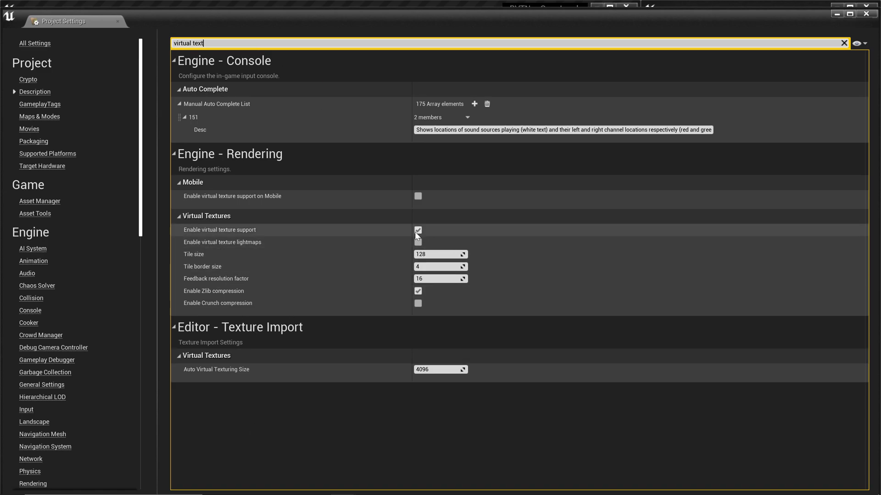
pyautogui.moveTo(247, 231)
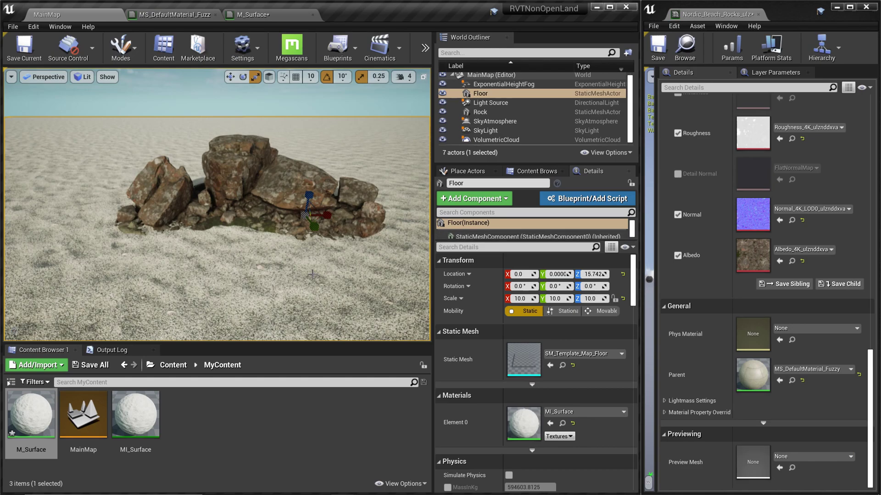
# Step: Pull the viewport camera back from the rock pile
pyautogui.moveTo(313, 274); pyautogui.dragTo(304, 281)
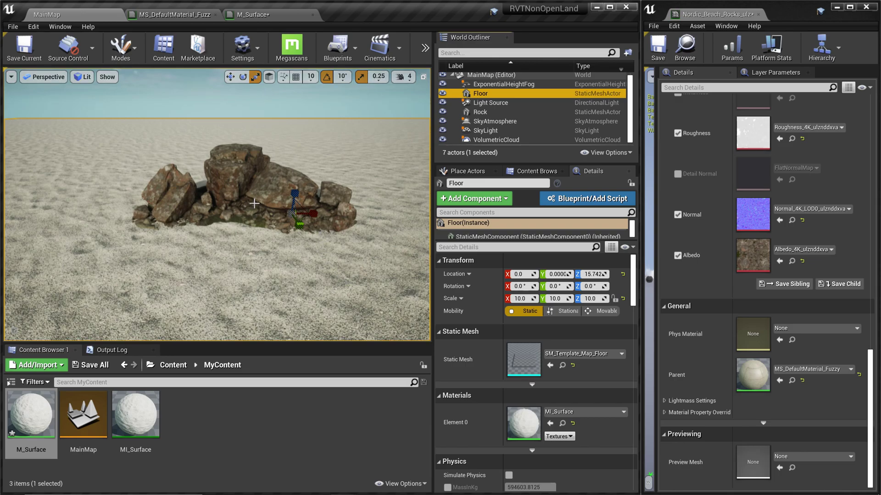
# Step: In the M_Surface graph, search 'Virtu' and add a RuntimeVirtualTextureOutput node
pyautogui.click(259, 16)
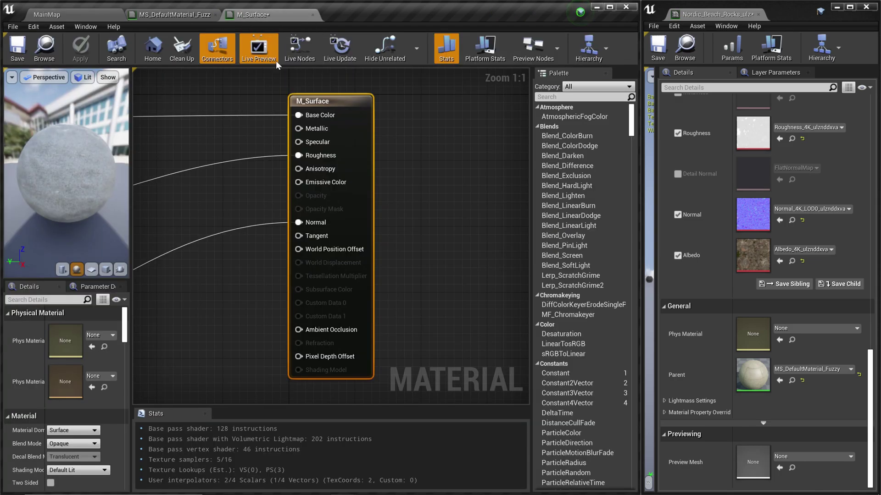
pyautogui.scroll(-3, 361, 155)
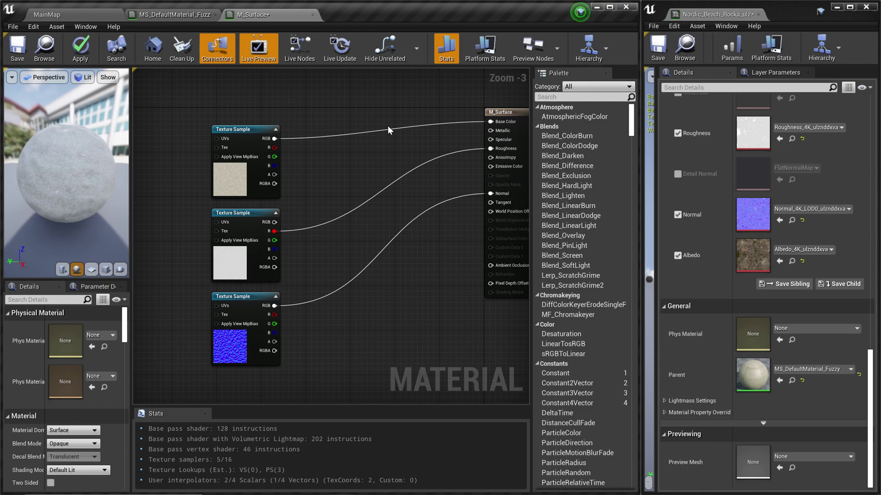
pyautogui.moveTo(387, 126); pyautogui.dragTo(372, 281, button='right')
pyautogui.rightClick(367, 161)
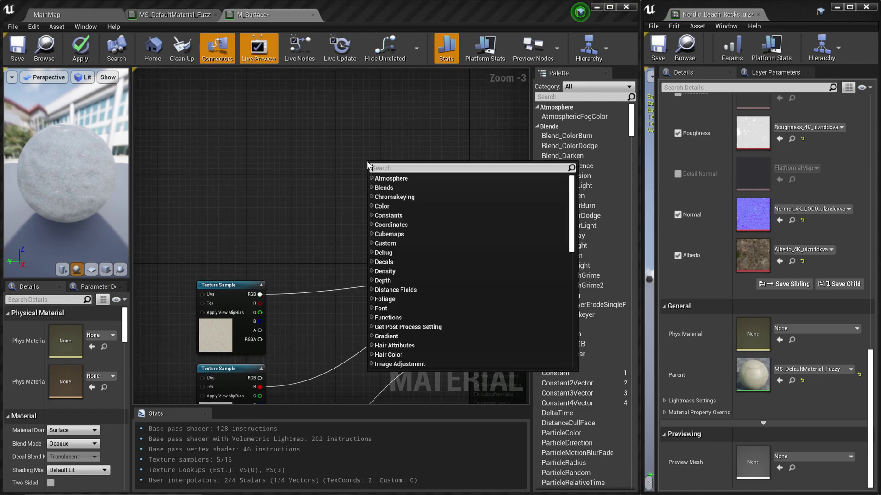
pyautogui.write('Virtu Te')
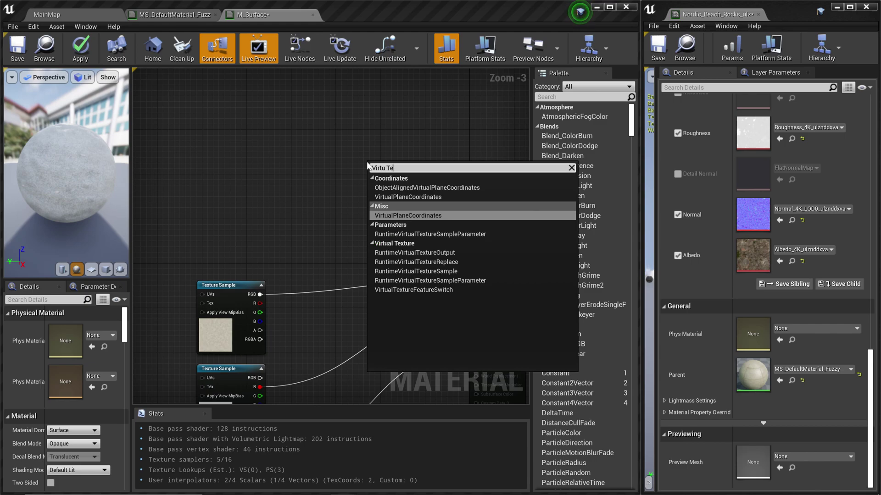
pyautogui.click(448, 253)
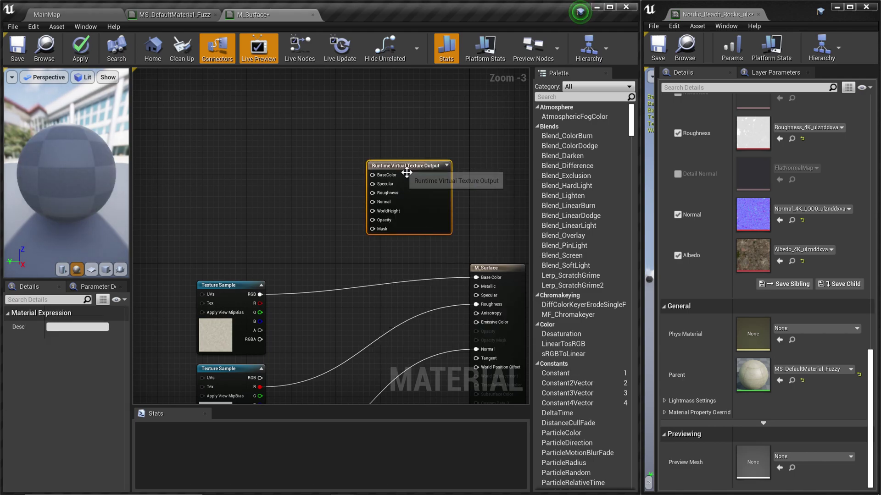
# Step: Place the RVT Output above M_Surface and wire the colour texture's RGB into its BaseColor
pyautogui.moveTo(403, 170); pyautogui.dragTo(447, 158)
pyautogui.scroll(3, 445, 160)
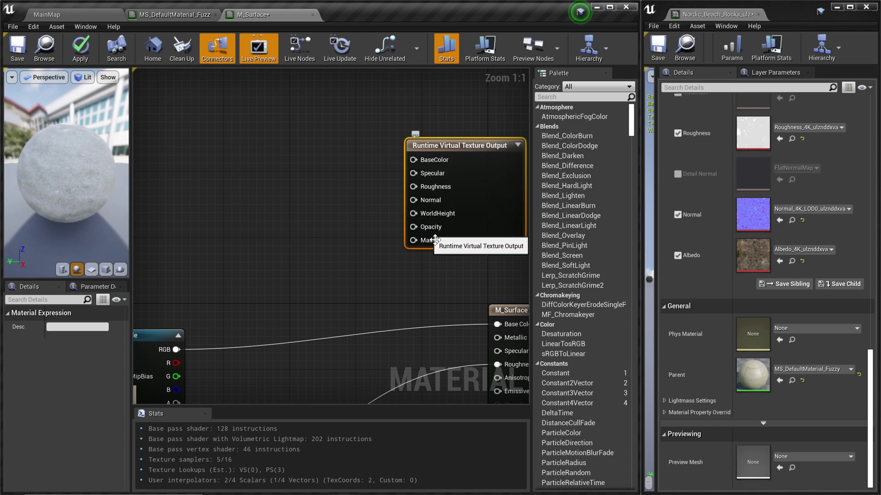
pyautogui.scroll(-1, 434, 240)
pyautogui.scroll(-1, 271, 306)
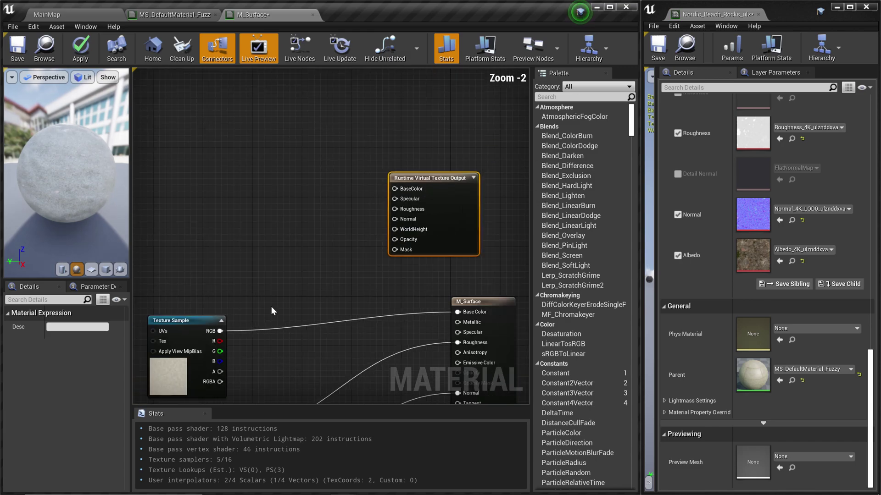
pyautogui.moveTo(263, 305); pyautogui.dragTo(300, 289, button='right')
pyautogui.moveTo(263, 316); pyautogui.dragTo(437, 174)
# Step: Wire the roughness texture's R and the normal map's RGB into the RVT Output's Roughness and Normal
pyautogui.scroll(-2, 424, 205)
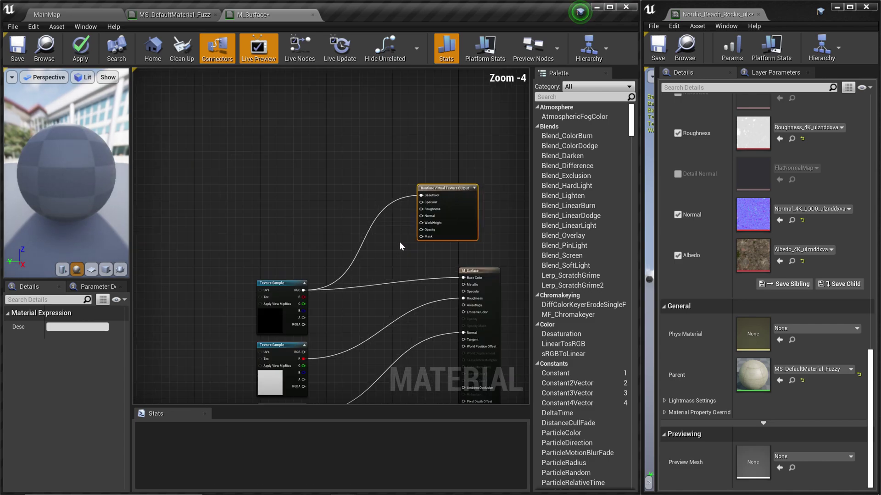
pyautogui.moveTo(399, 242); pyautogui.dragTo(415, 178, button='right')
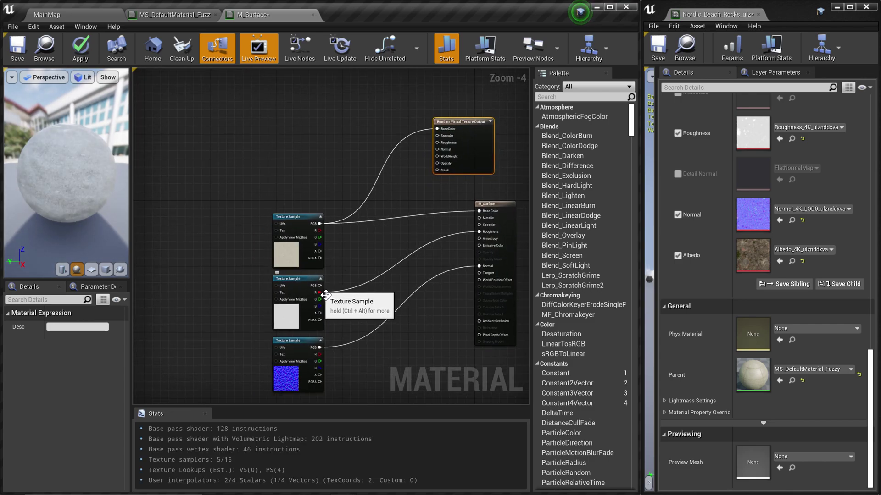
pyautogui.moveTo(319, 292); pyautogui.dragTo(438, 142)
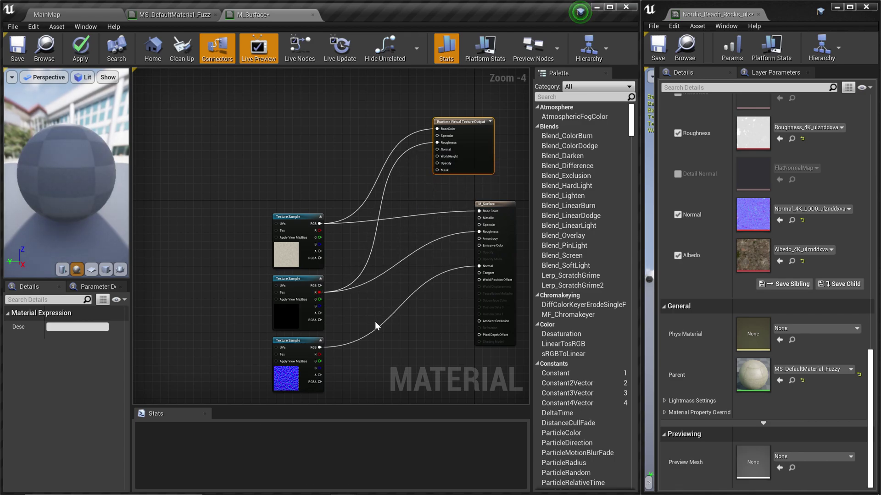
pyautogui.moveTo(319, 347); pyautogui.dragTo(439, 150)
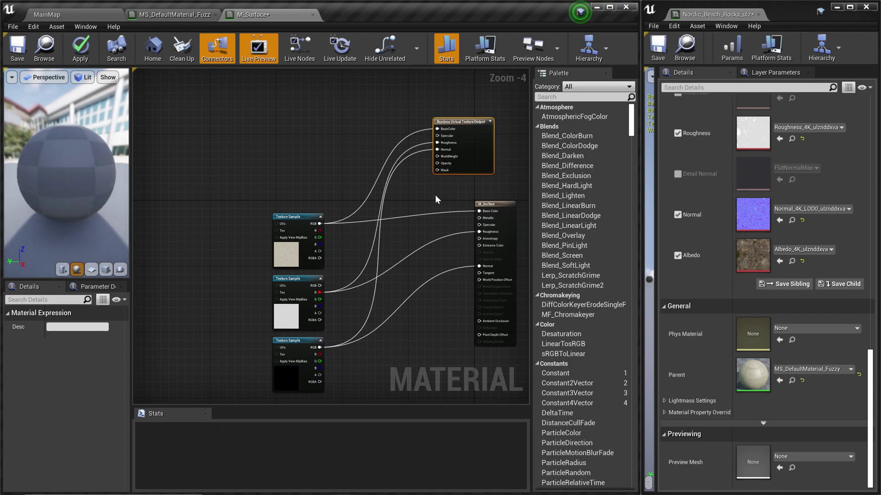
pyautogui.scroll(3, 435, 194)
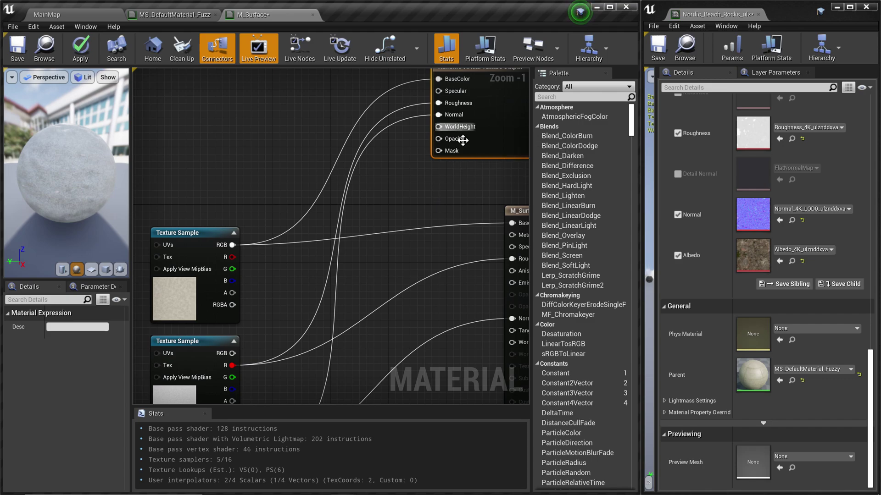
pyautogui.scroll(-1, 398, 174)
pyautogui.moveTo(383, 197); pyautogui.dragTo(400, 260, button='right')
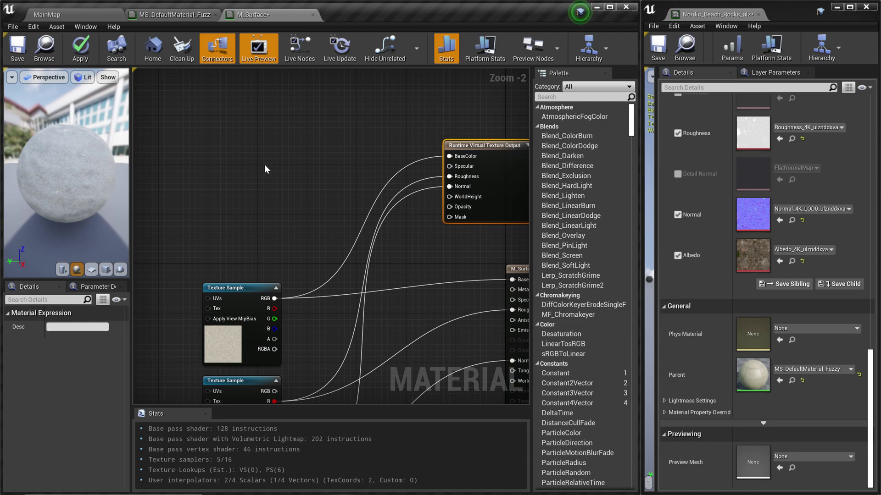
# Step: Add an Absolute World Position node feeding a new ComponentMask node
pyautogui.rightClick(266, 181)
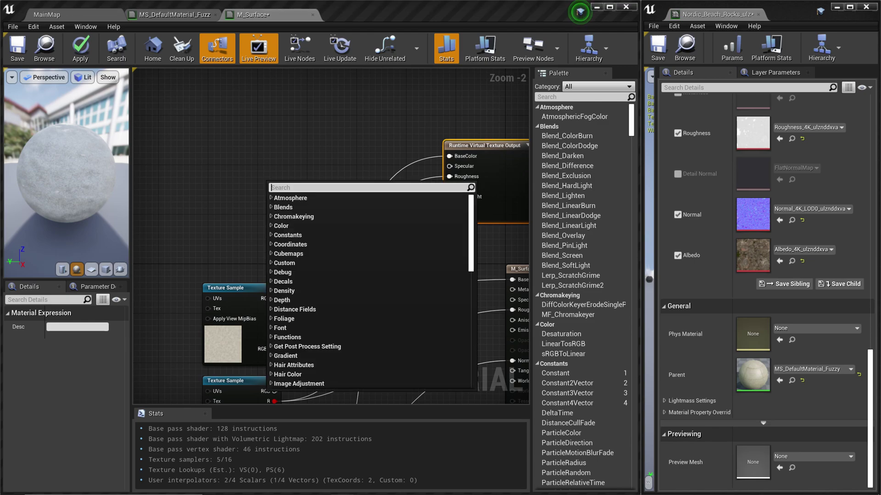
pyautogui.write('World')
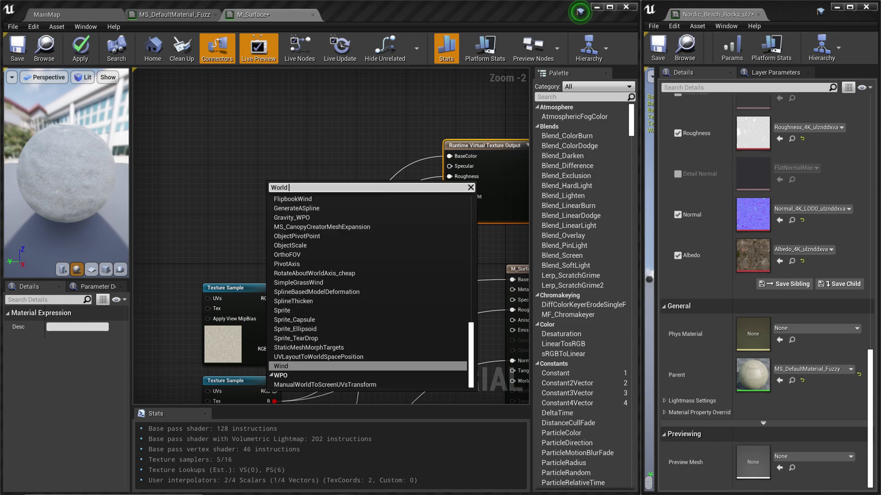
pyautogui.write(' Po')
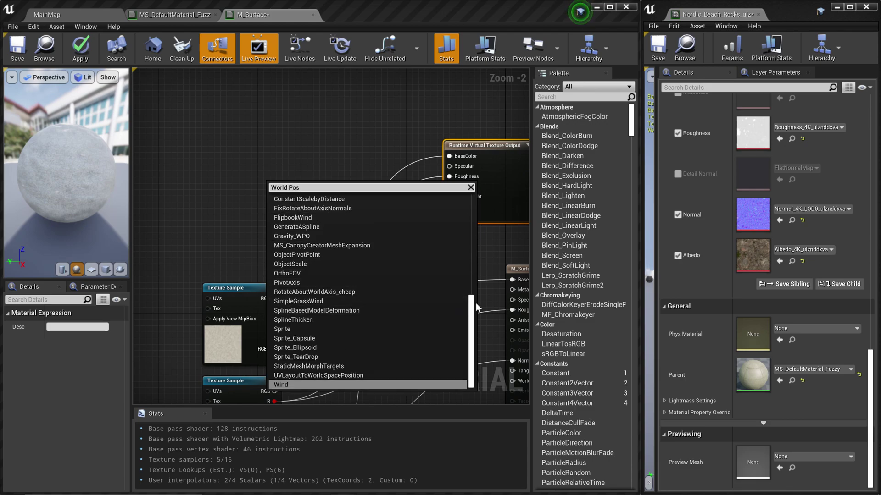
pyautogui.write('s')
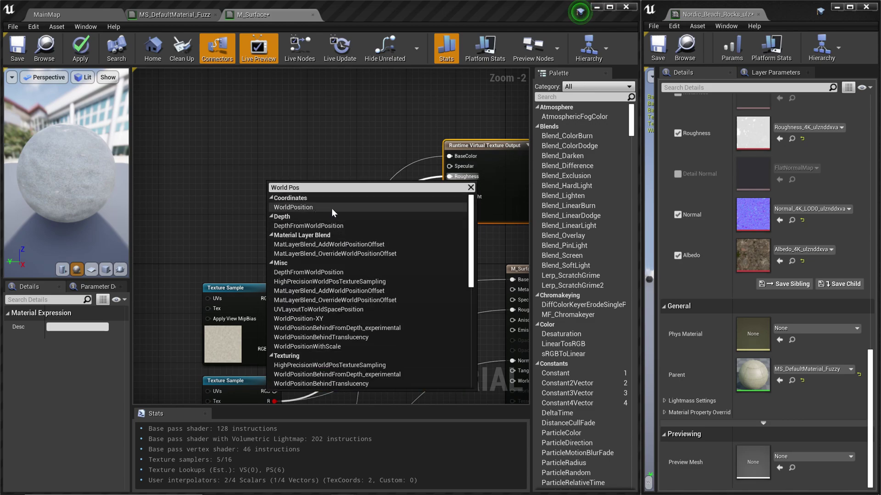
pyautogui.click(315, 207)
pyautogui.scroll(1, 305, 209)
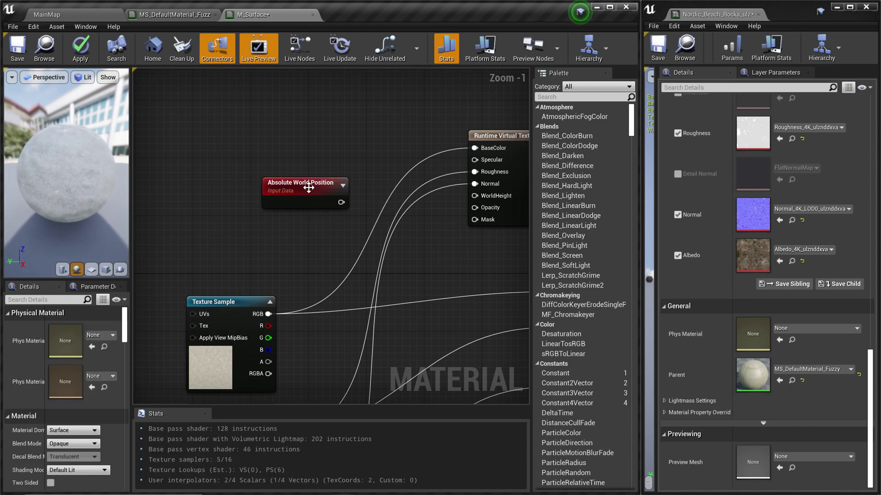
pyautogui.moveTo(309, 188); pyautogui.dragTo(335, 183)
pyautogui.write('Compo')
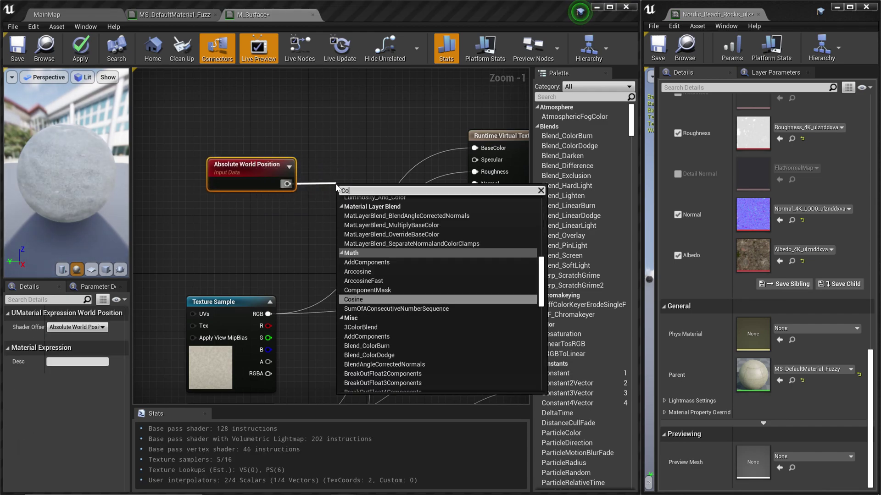
pyautogui.click(380, 219)
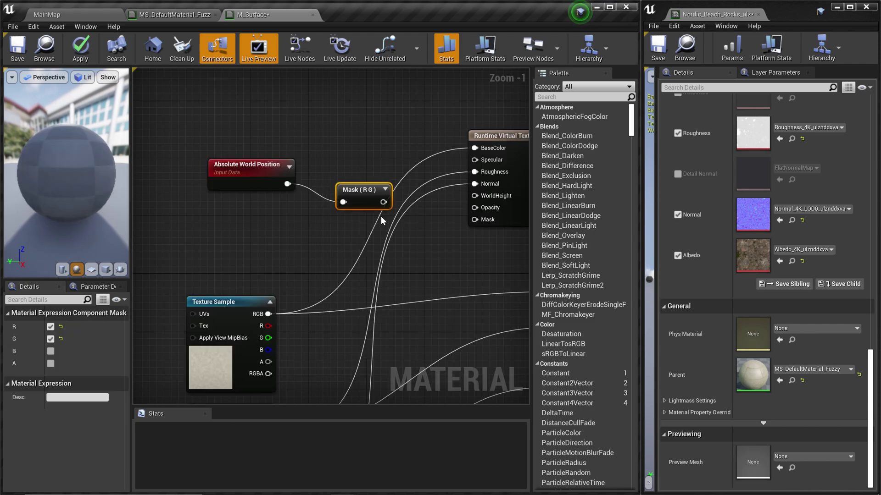
# Step: Mask only the B channel, wire it into WorldHeight, and save the material
pyautogui.click(51, 348)
pyautogui.click(51, 340)
pyautogui.click(51, 326)
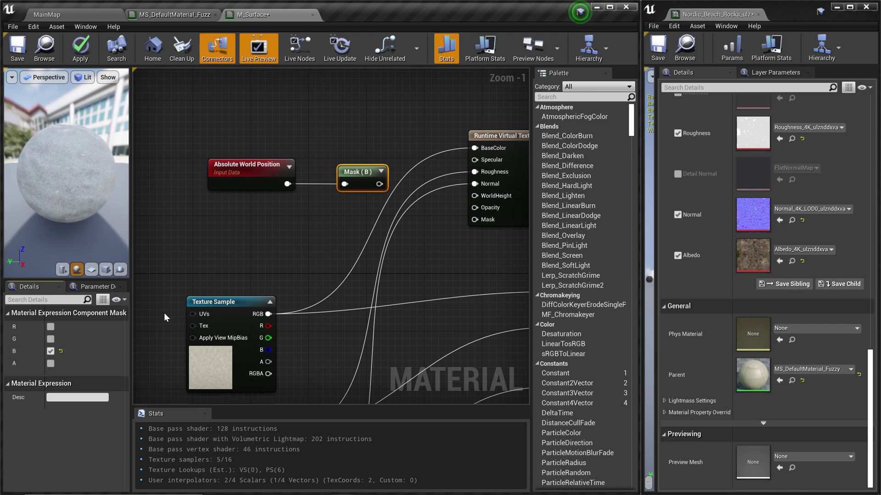
pyautogui.moveTo(379, 184); pyautogui.dragTo(475, 195)
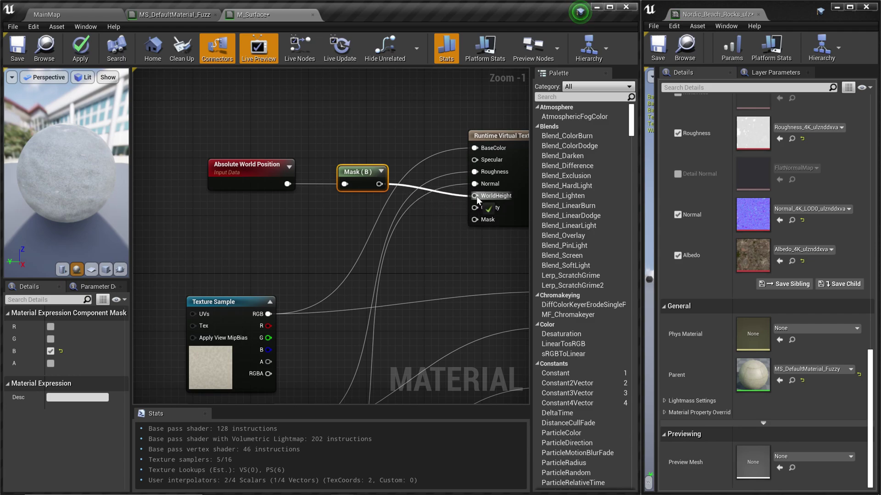
pyautogui.scroll(1, 493, 147)
pyautogui.scroll(-2, 492, 132)
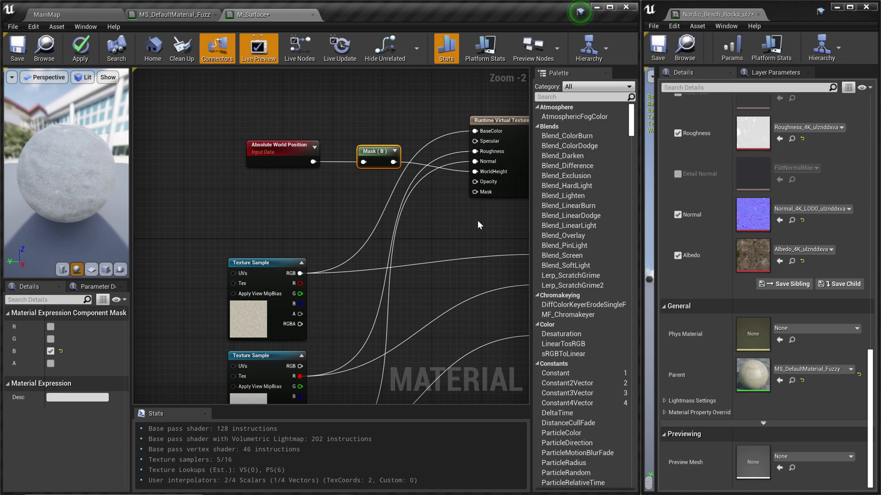
pyautogui.click(17, 48)
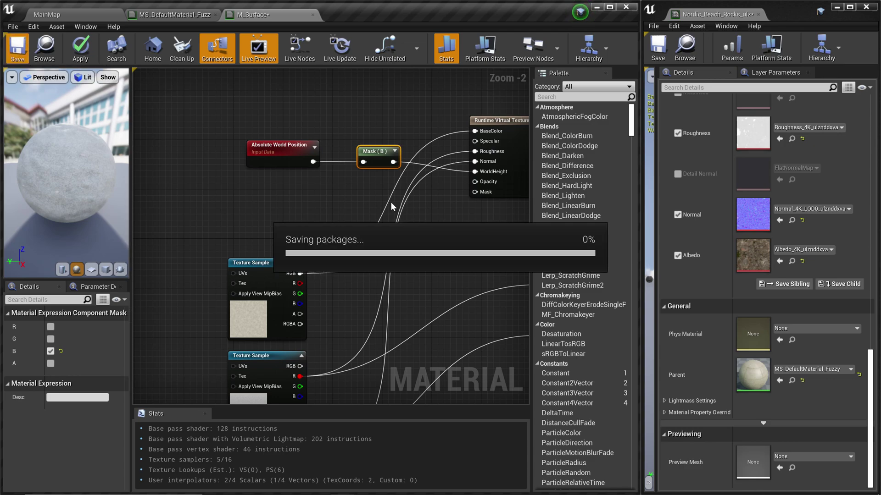
pyautogui.scroll(-2, 391, 203)
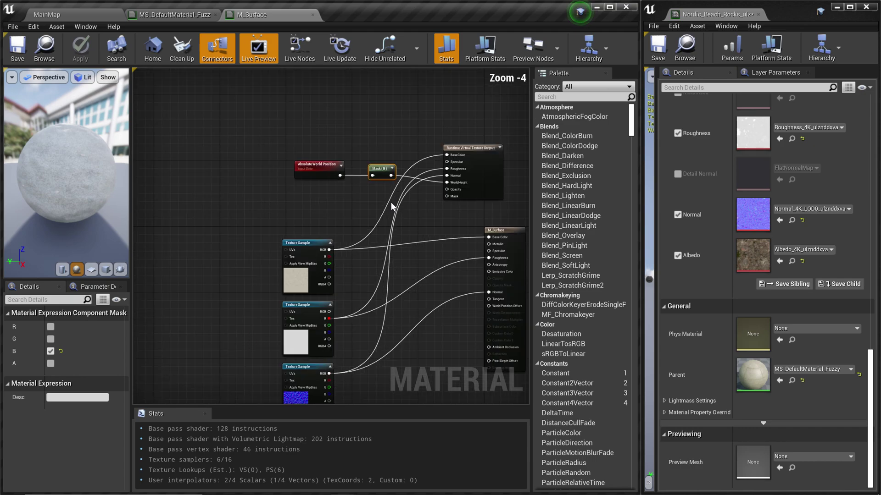
# Step: Review the M_Surface wiring, then return to the MainMap level
pyautogui.scroll(1, 391, 202)
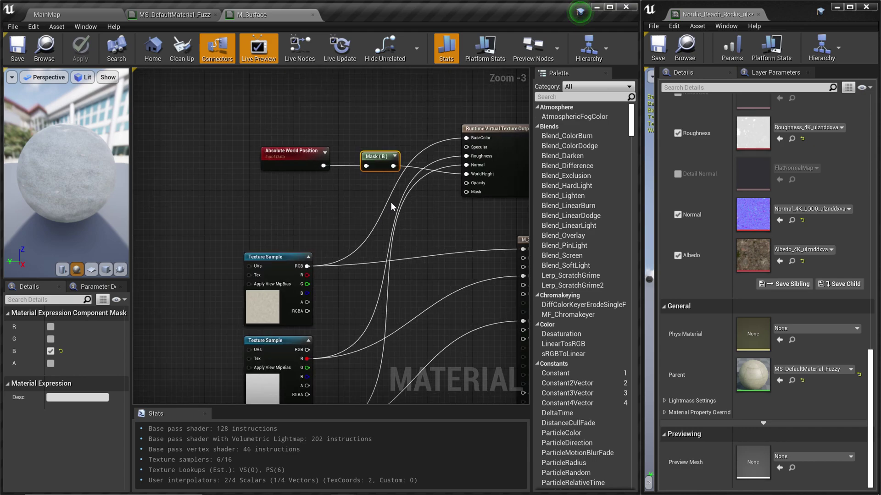
pyautogui.scroll(1, 513, 178)
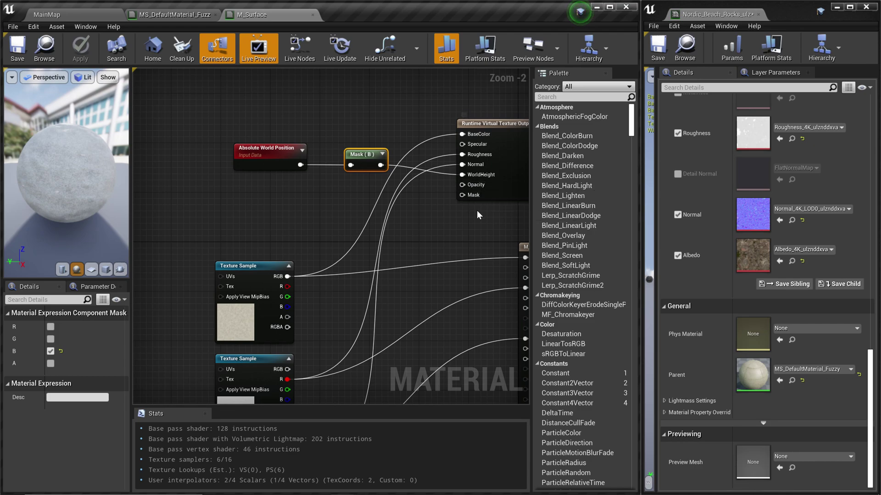
pyautogui.scroll(-1, 417, 212)
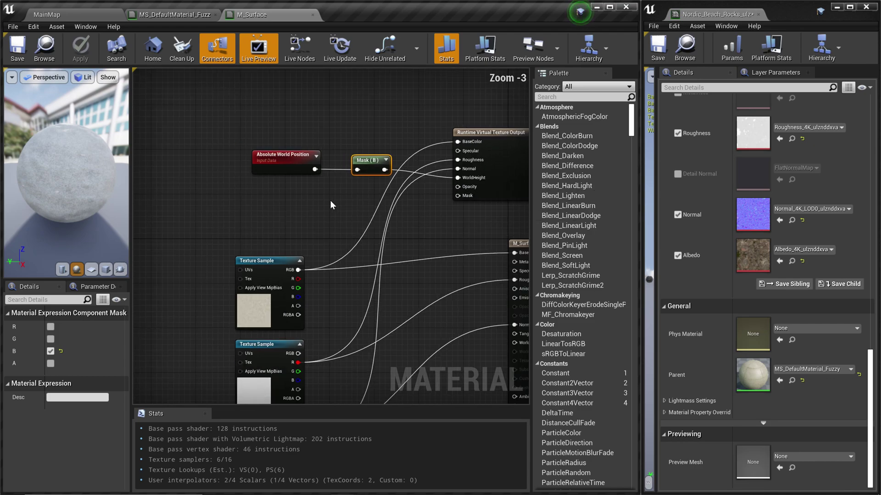
pyautogui.click(77, 15)
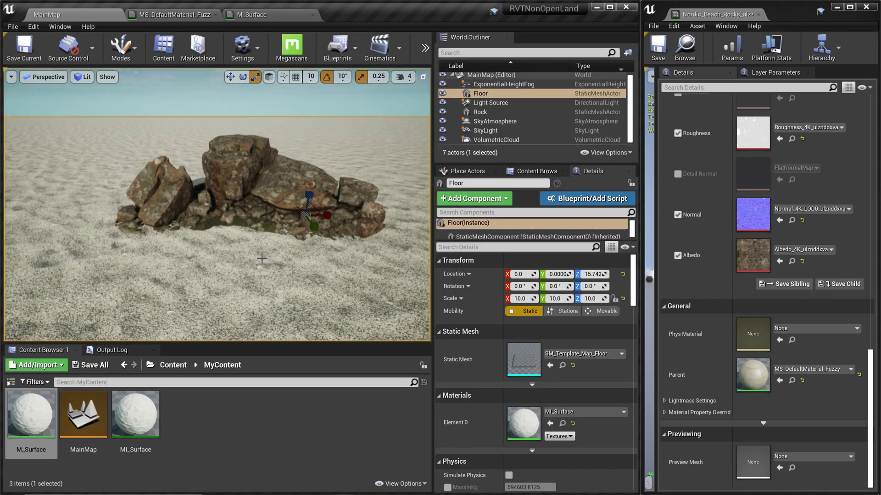
# Step: Select the Floor, filter Details by 'Vir', and add a Draw in Virtual Textures slot with RVT_OpenLand_Height
pyautogui.scroll(-2, 263, 259)
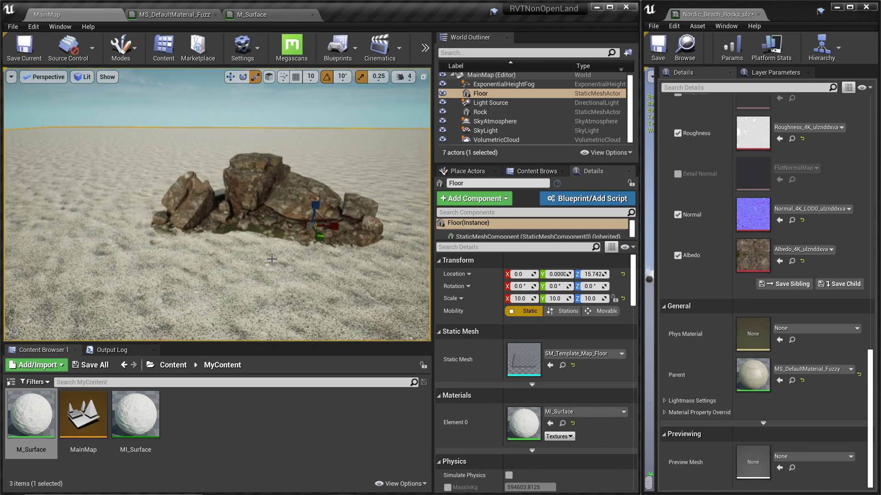
pyautogui.click(477, 94)
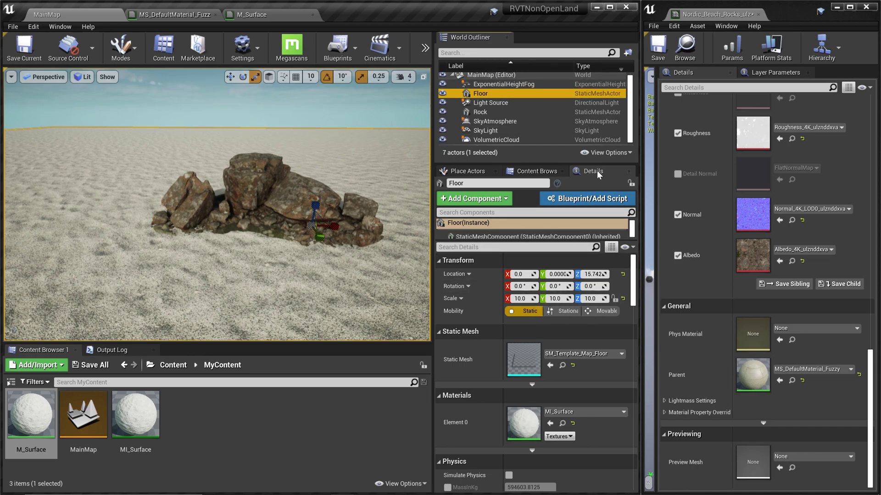
pyautogui.click(523, 248)
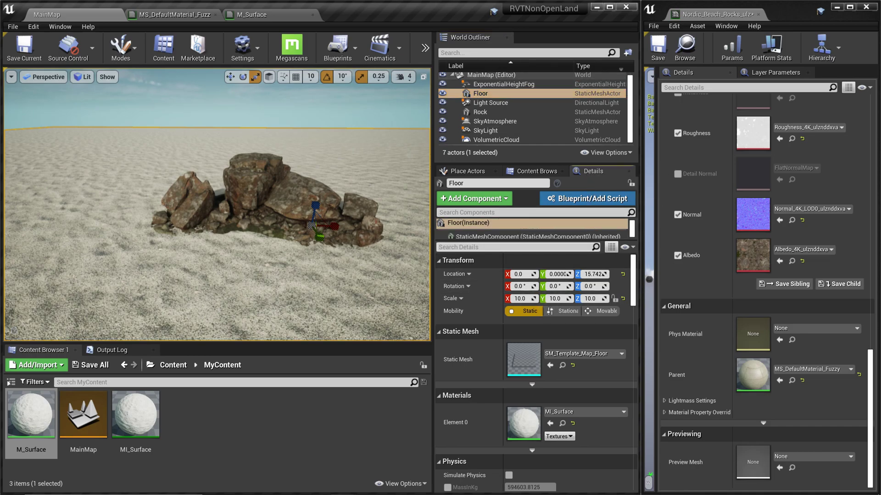
pyautogui.write('Virt')
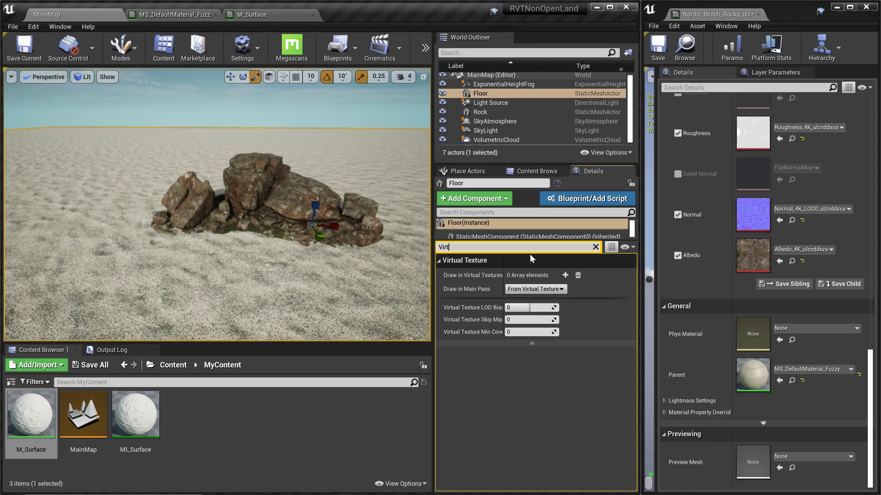
pyautogui.click(565, 276)
pyautogui.click(561, 298)
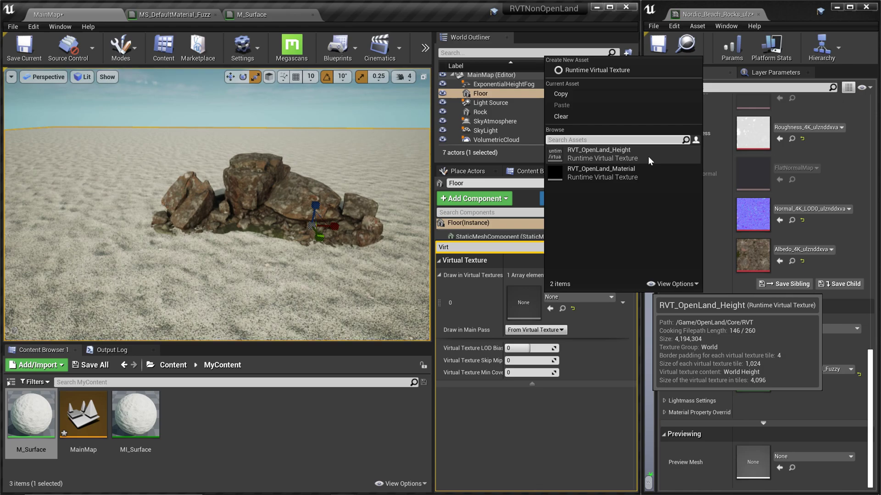
pyautogui.click(612, 156)
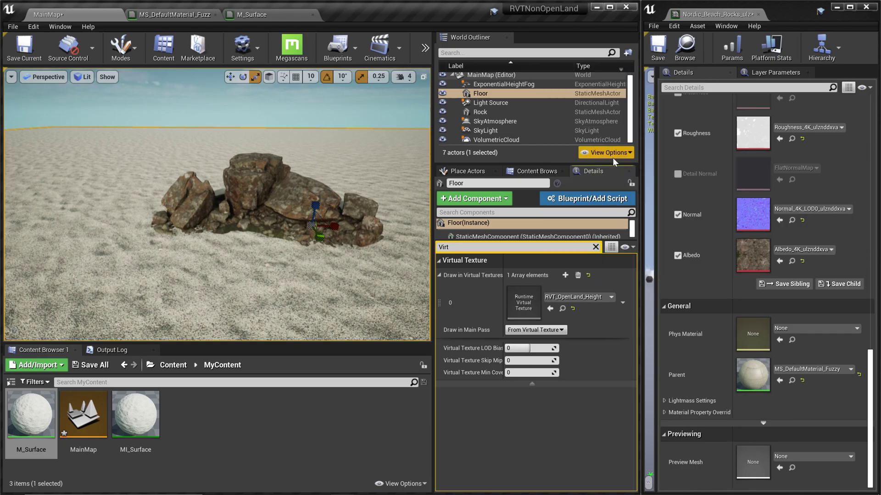
# Step: Add a second Draw in Virtual Textures slot using RVT_OpenLand_Material, then clear the filter
pyautogui.click(565, 276)
pyautogui.click(573, 338)
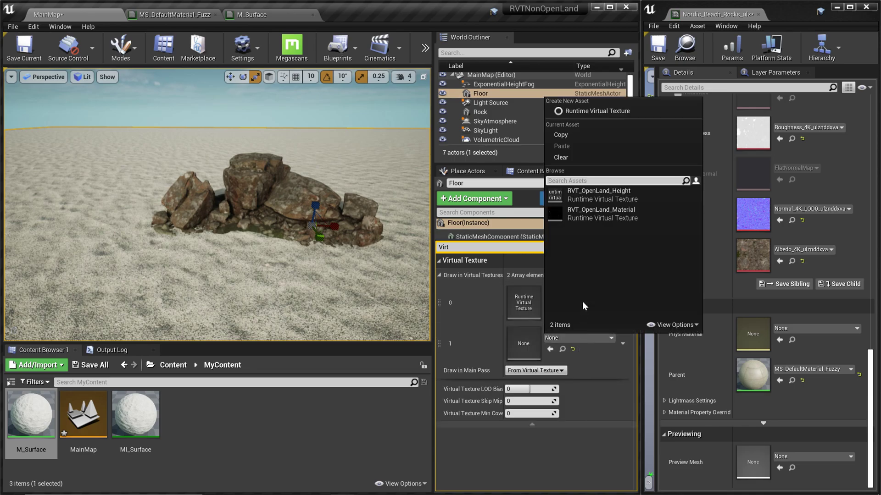
pyautogui.click(623, 213)
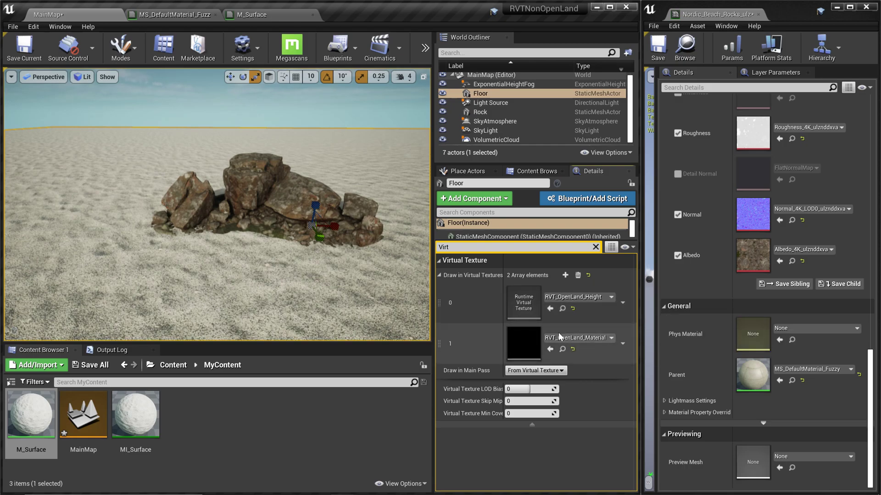
pyautogui.press('BackSpace')
pyautogui.press('BackSpace')
pyautogui.press('BackSpace')
pyautogui.press('BackSpace')
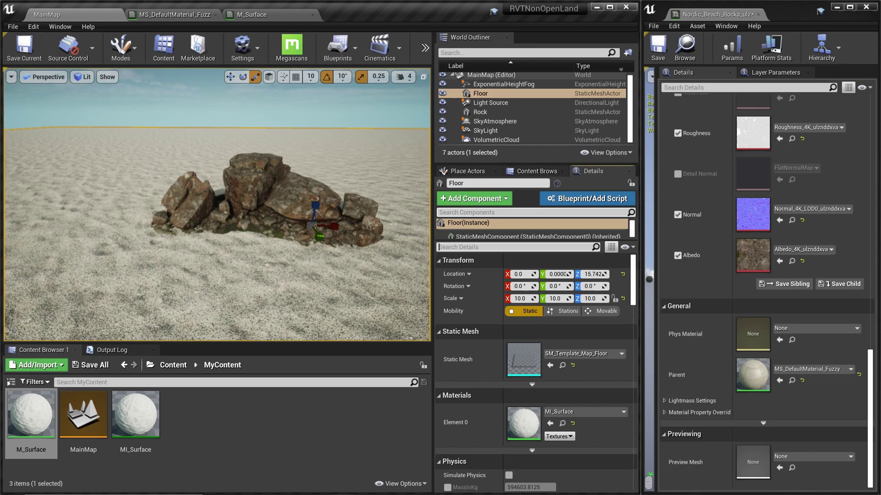
# Step: Search Place Actors for 'Vir', drop a Runtime Virtual Texture Volume into the viewport, and show its Details
pyautogui.click(475, 175)
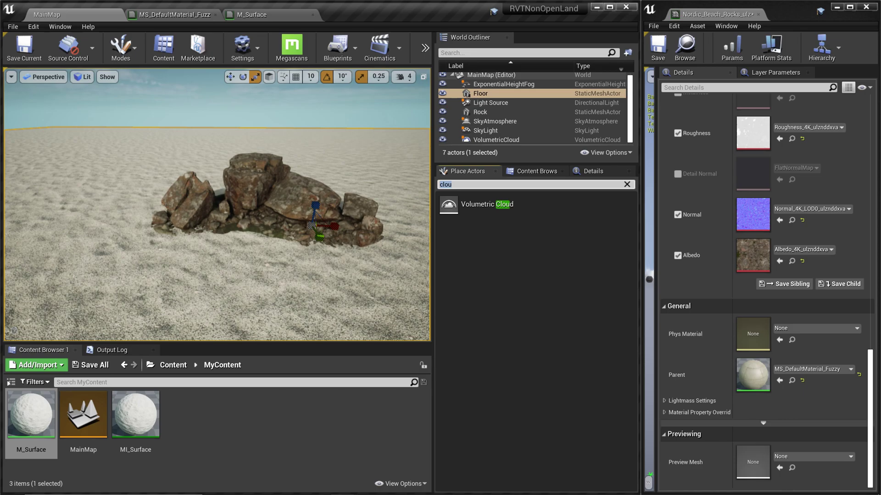
pyautogui.press('BackSpace')
pyautogui.write('Virt')
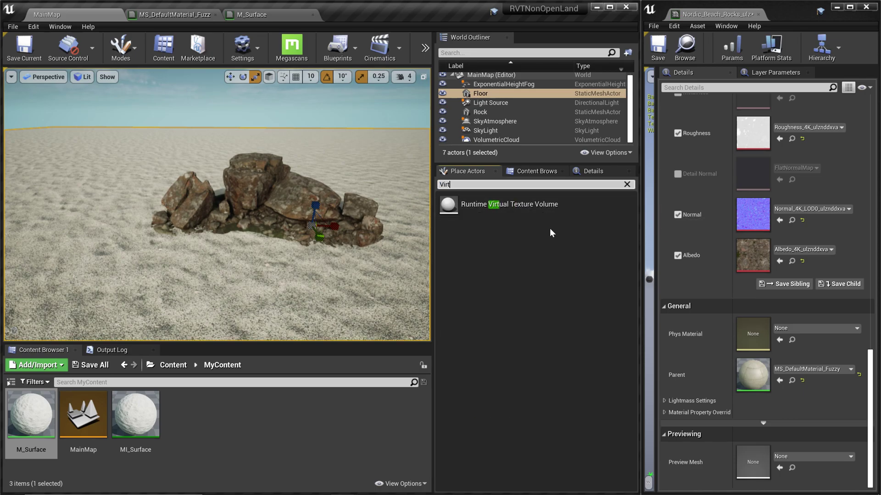
pyautogui.moveTo(527, 206); pyautogui.dragTo(338, 172)
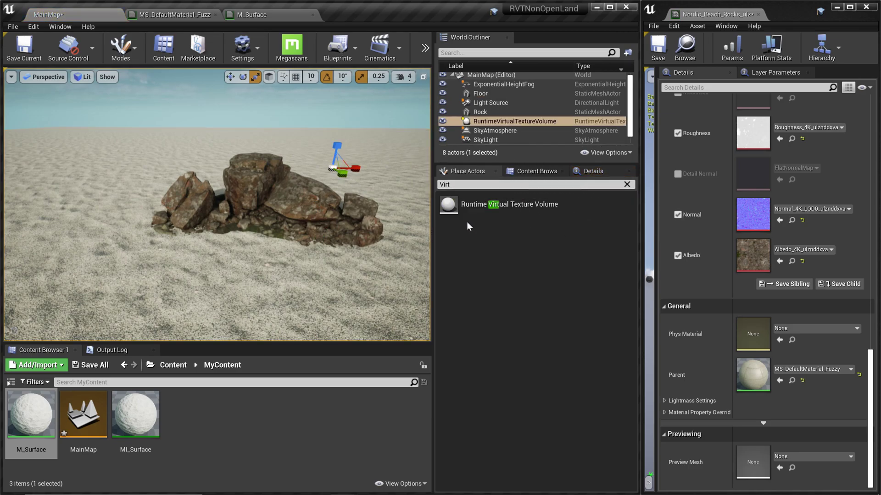
pyautogui.click(593, 171)
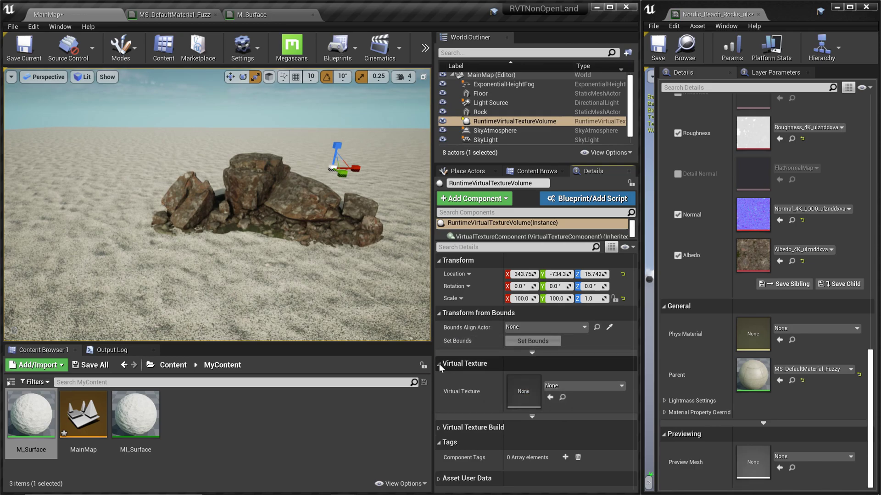
# Step: Assign RVT_OpenLand_Height to the volume, align its bounds to Floor, and apply Set Bounds
pyautogui.click(563, 388)
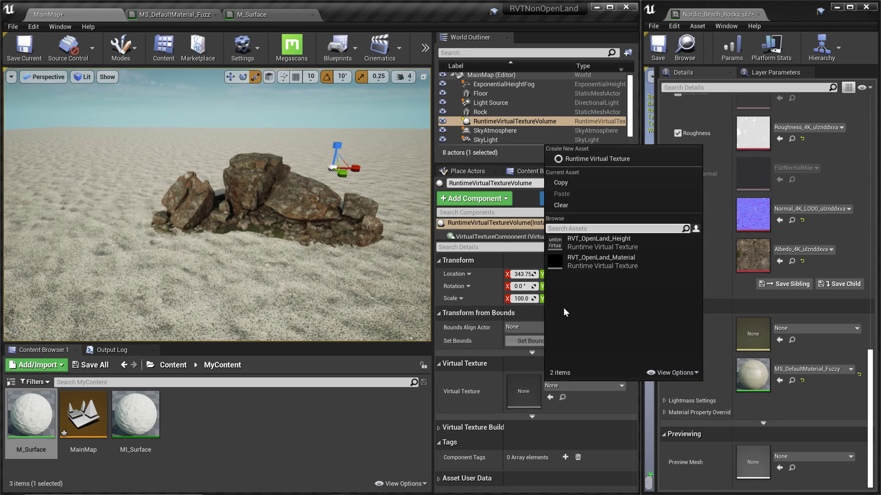
pyautogui.click(621, 242)
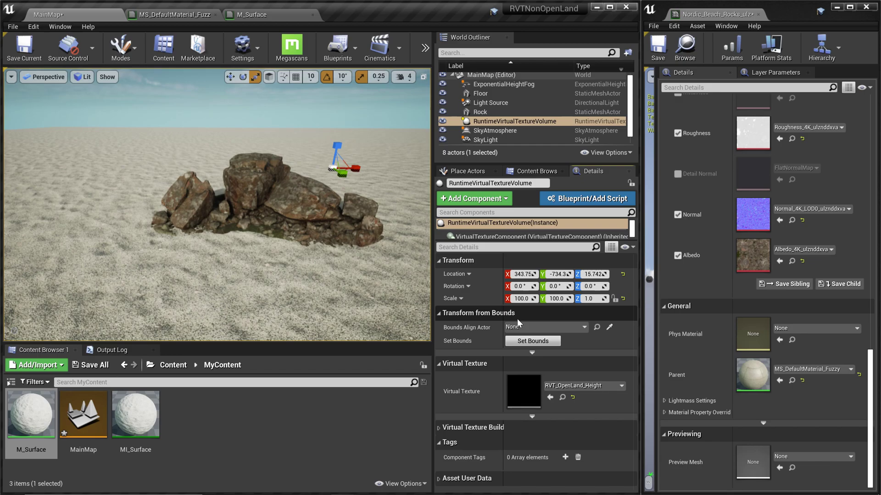
pyautogui.click(541, 326)
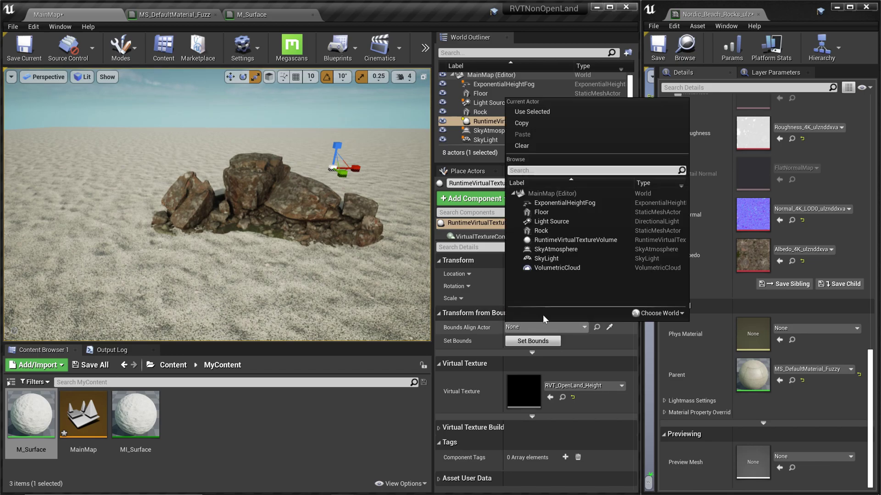
pyautogui.click(550, 213)
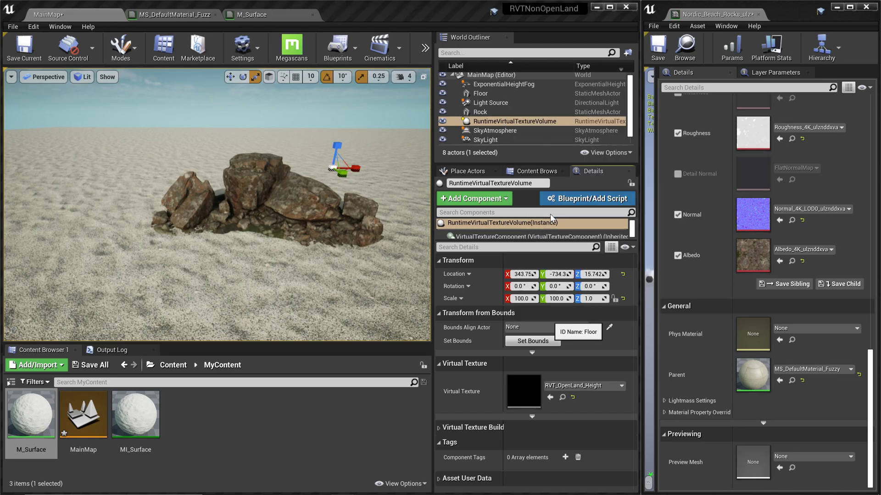
pyautogui.click(544, 342)
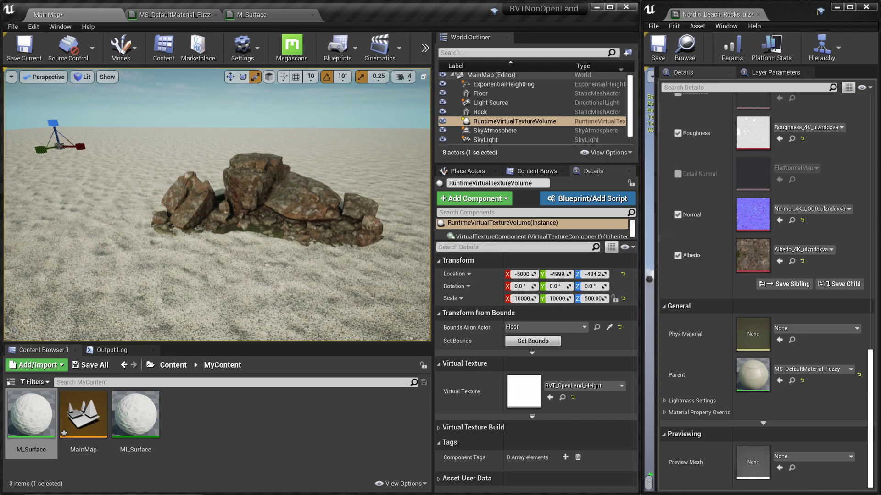
# Step: Fly the viewport over and beneath the floor to inspect the fitted volume
pyautogui.moveTo(243, 260); pyautogui.dragTo(243, 260, button='right')
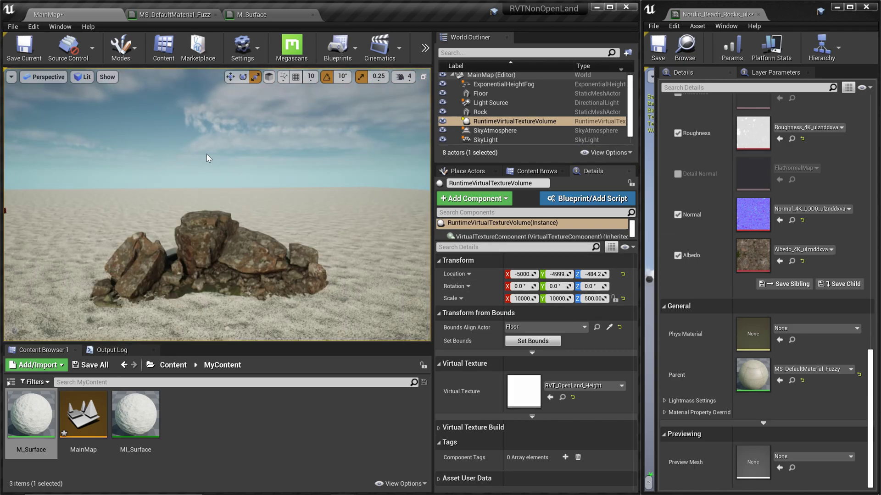
pyautogui.moveTo(358, 216); pyautogui.dragTo(298, 239, button='right')
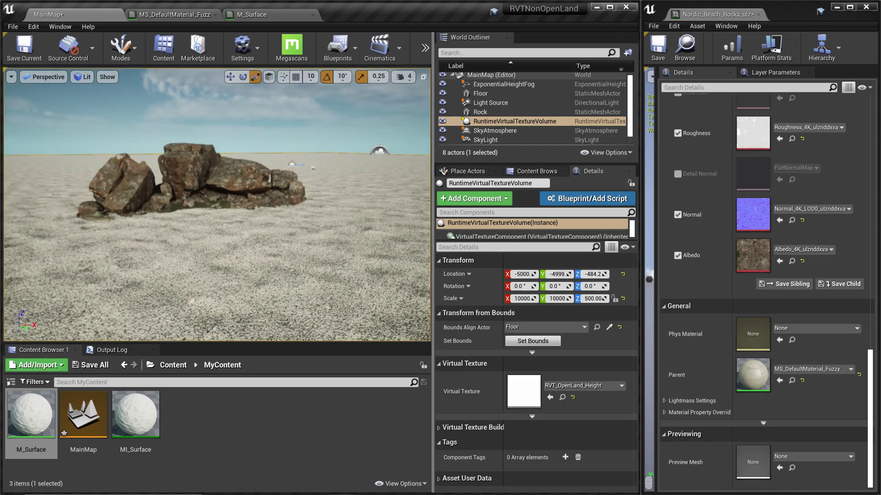
pyautogui.moveTo(288, 159); pyautogui.dragTo(288, 159, button='right')
pyautogui.moveTo(301, 192); pyautogui.dragTo(363, 253, button='right')
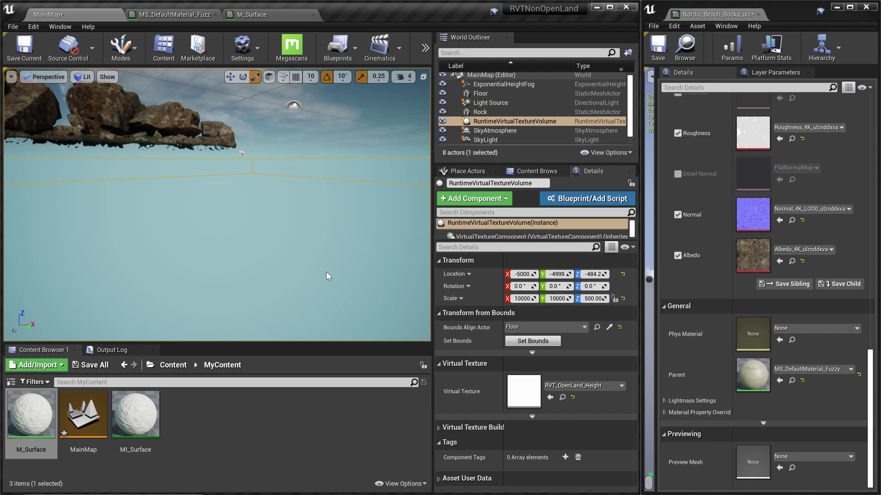
pyautogui.moveTo(332, 279); pyautogui.dragTo(331, 288, button='right')
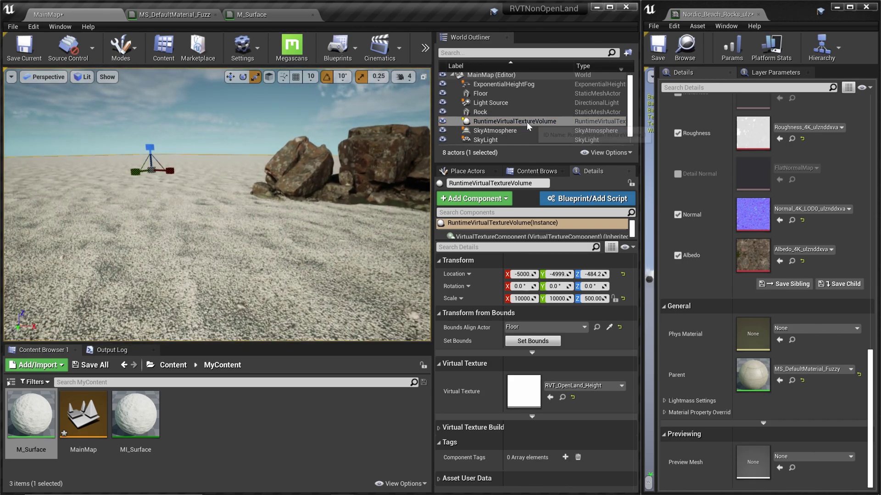
# Step: Duplicate the volume with Ctrl+W, assign RVT_OpenLand_Material, keep Floor alignment, and apply Set Bounds
pyautogui.rightClick(495, 122)
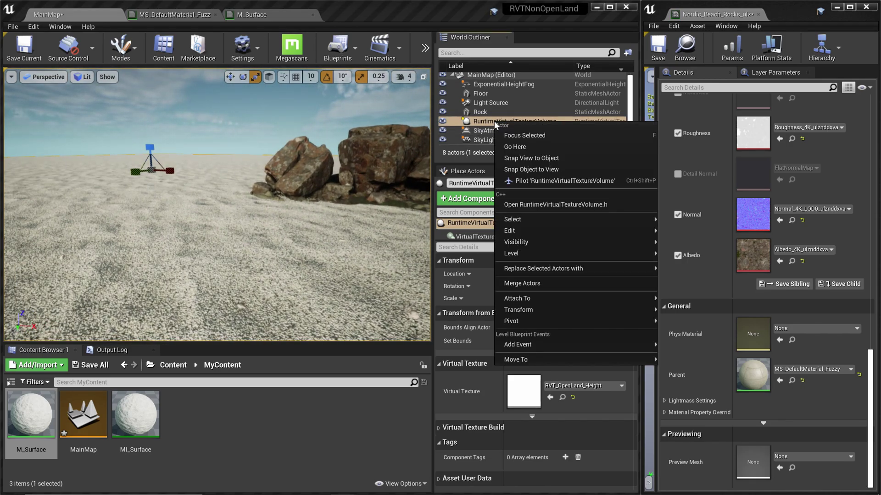
pyautogui.hotkey('ctrl', 'w')
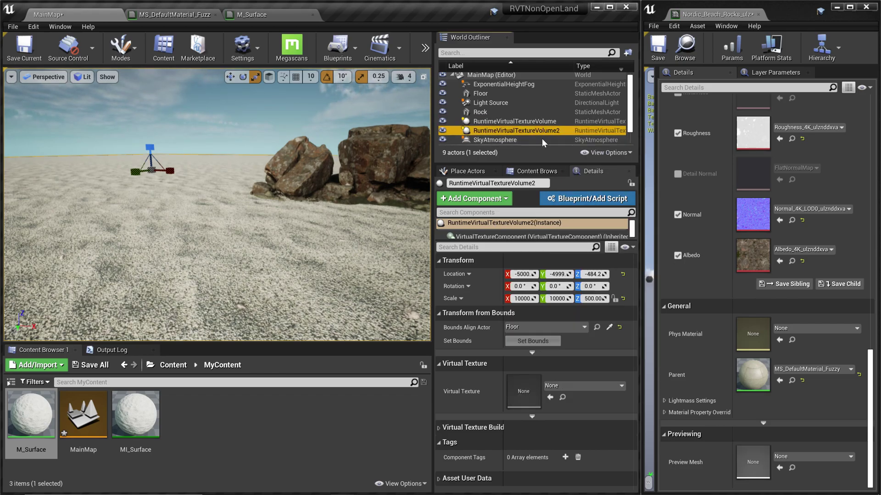
pyautogui.click(582, 387)
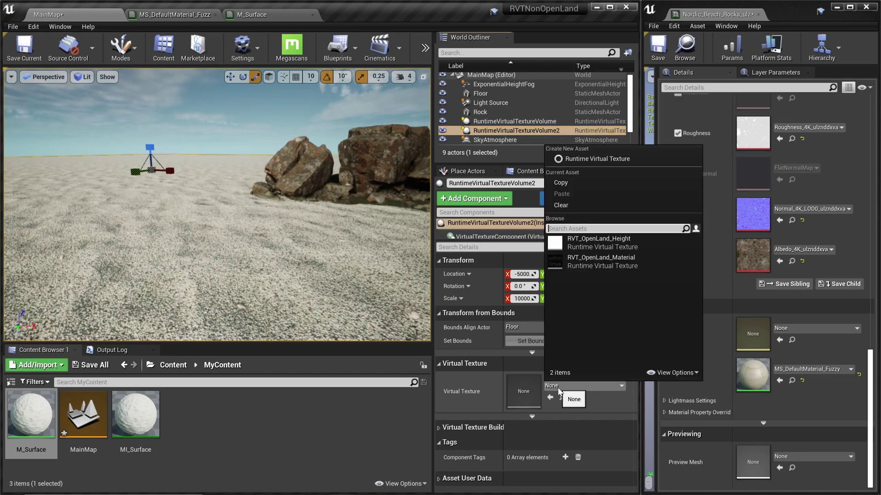
pyautogui.click(616, 260)
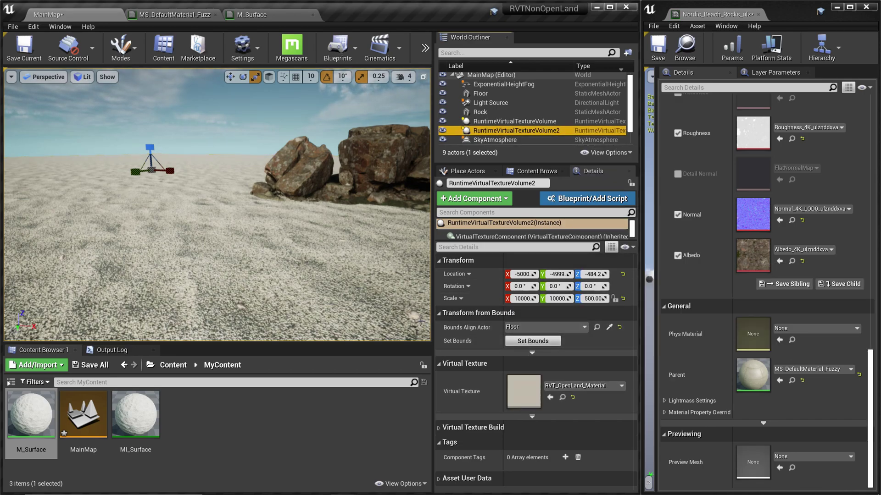
pyautogui.click(527, 327)
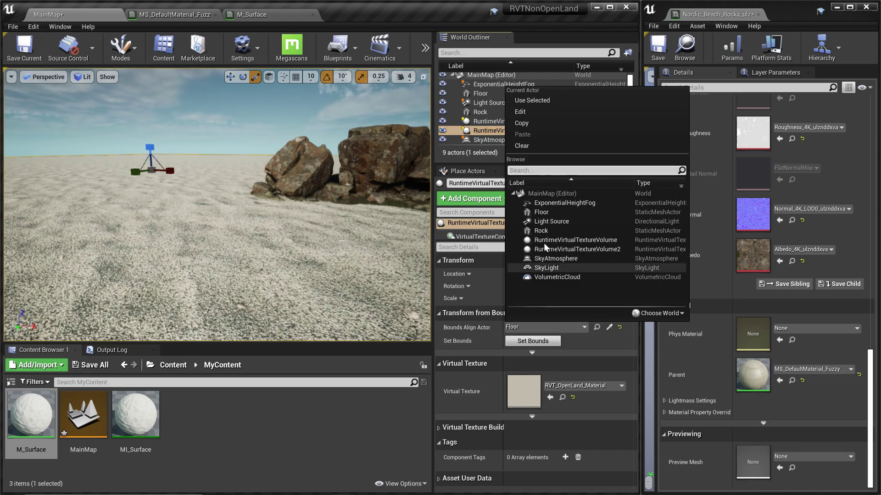
pyautogui.click(541, 212)
pyautogui.click(533, 341)
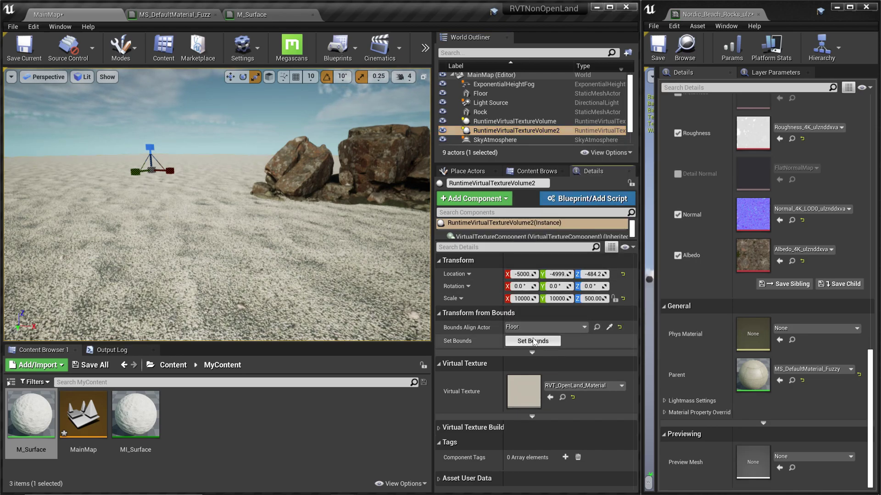
# Step: Locate RVT_OpenLand_Material among the assets and recentre the view on the rock
pyautogui.moveTo(283, 262); pyautogui.dragTo(330, 264, button='right')
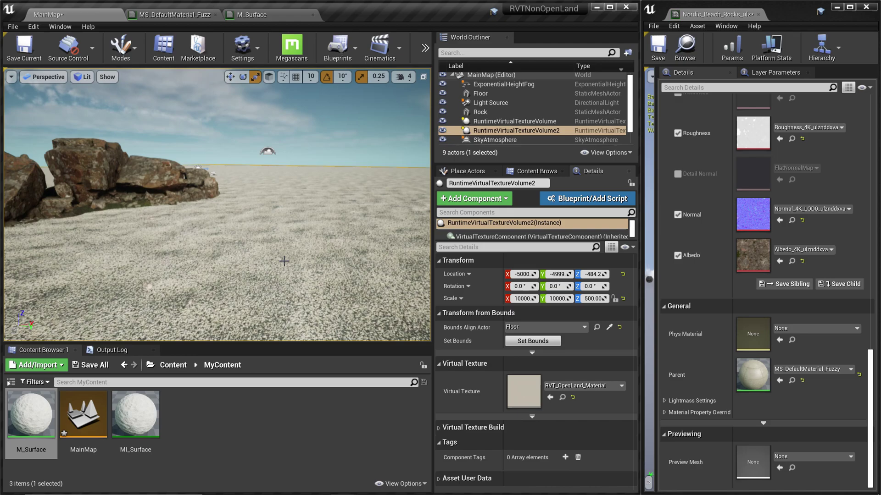
pyautogui.click(563, 397)
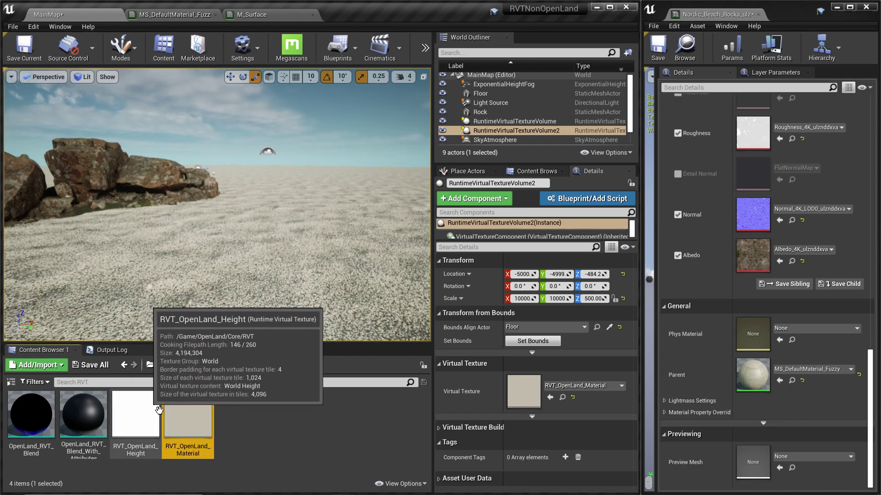
pyautogui.moveTo(217, 430)
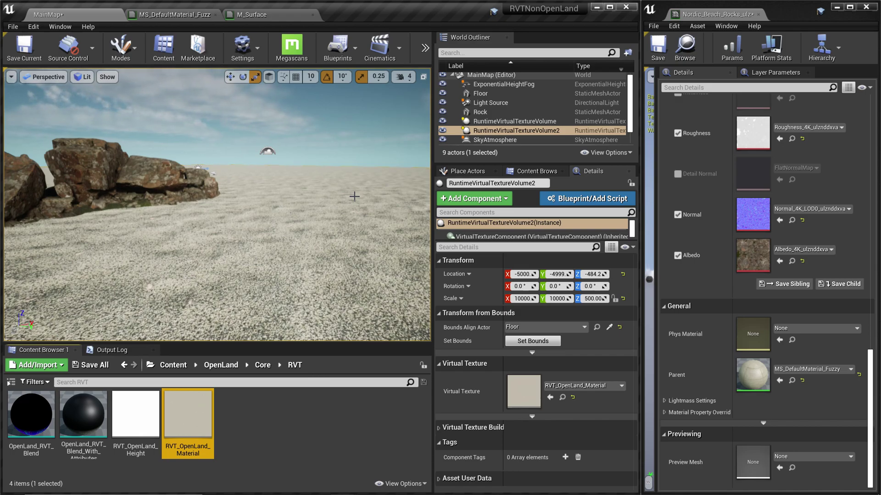
pyautogui.moveTo(354, 196); pyautogui.dragTo(303, 282)
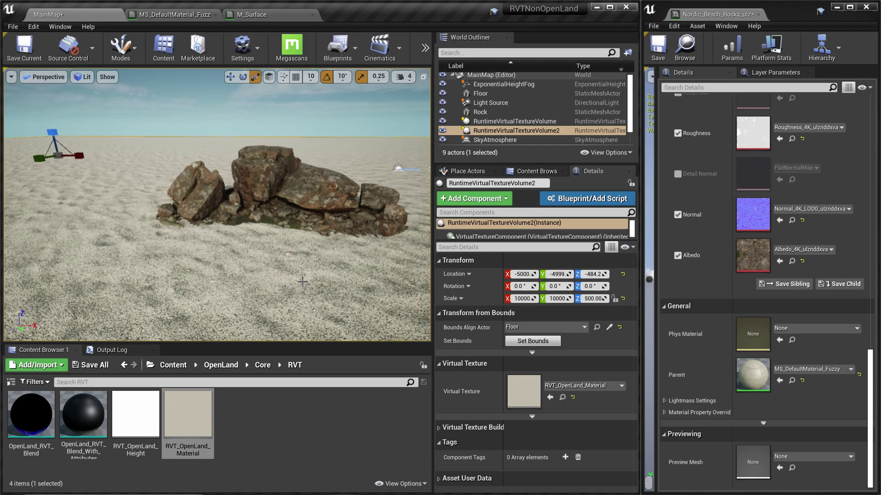
pyautogui.scroll(2, 303, 282)
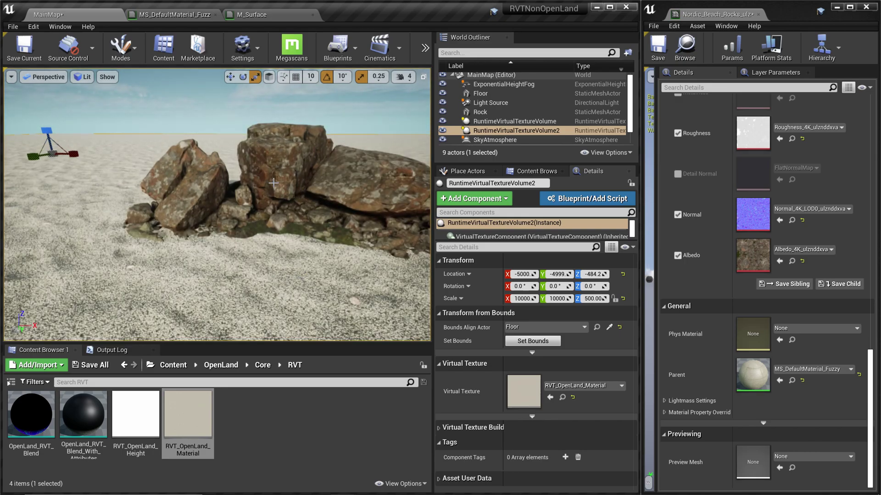
# Step: Add an OpenLand_RVT_Blend_With_Attributes node to the MS_DefaultMaterial_Fuzz material graph
pyautogui.click(174, 14)
pyautogui.scroll(1, 300, 268)
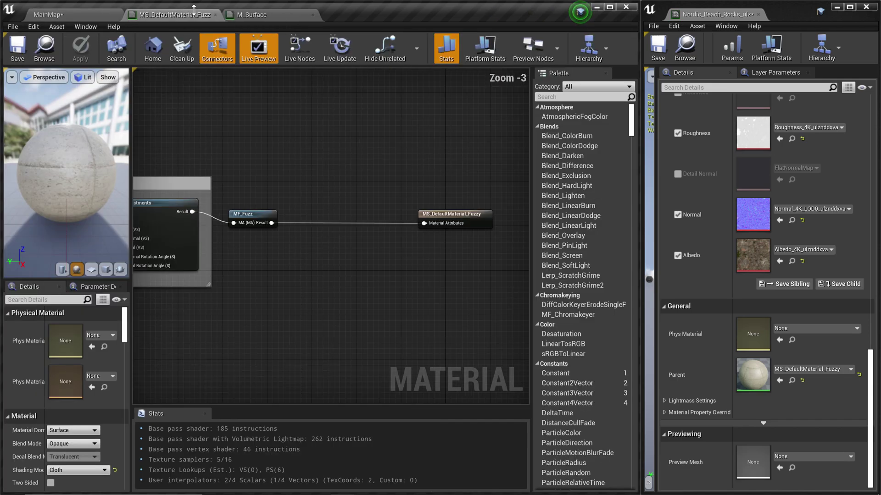
pyautogui.moveTo(330, 272); pyautogui.dragTo(360, 266, button='right')
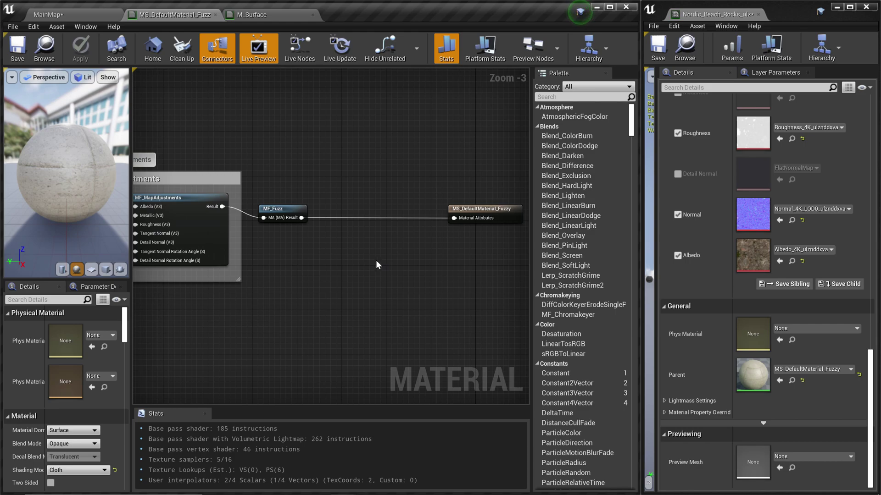
pyautogui.rightClick(361, 259)
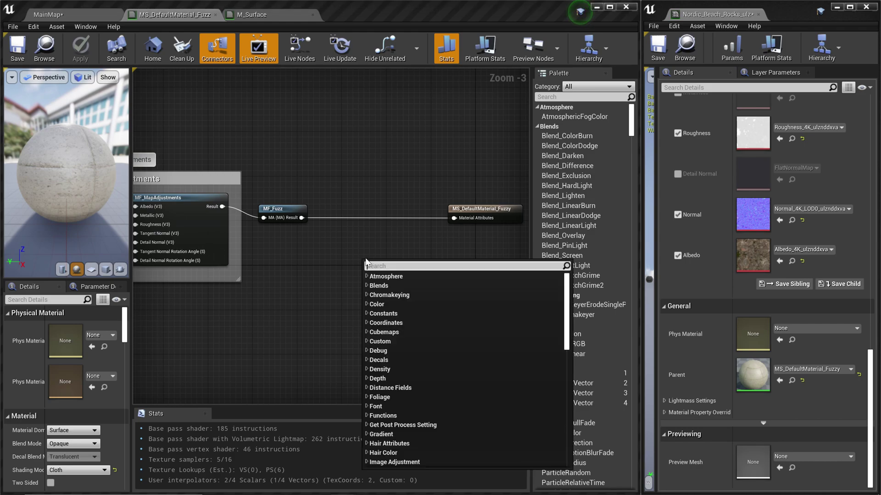
pyautogui.write('Open')
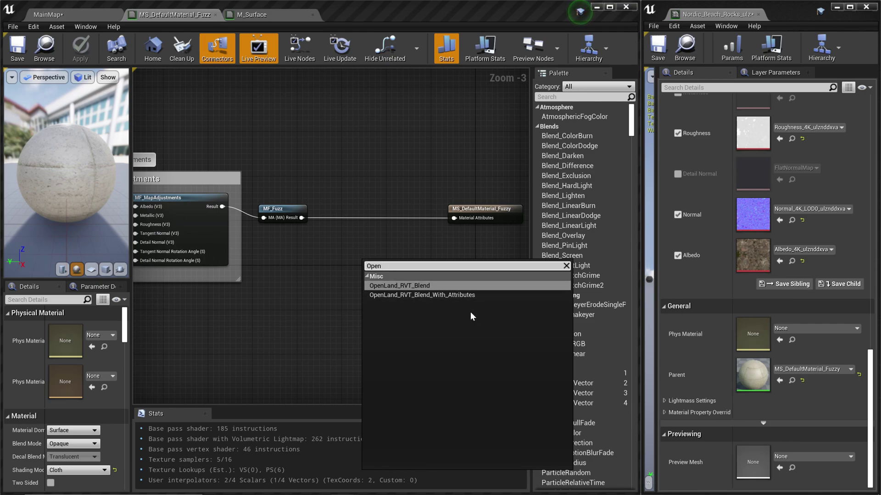
pyautogui.click(444, 296)
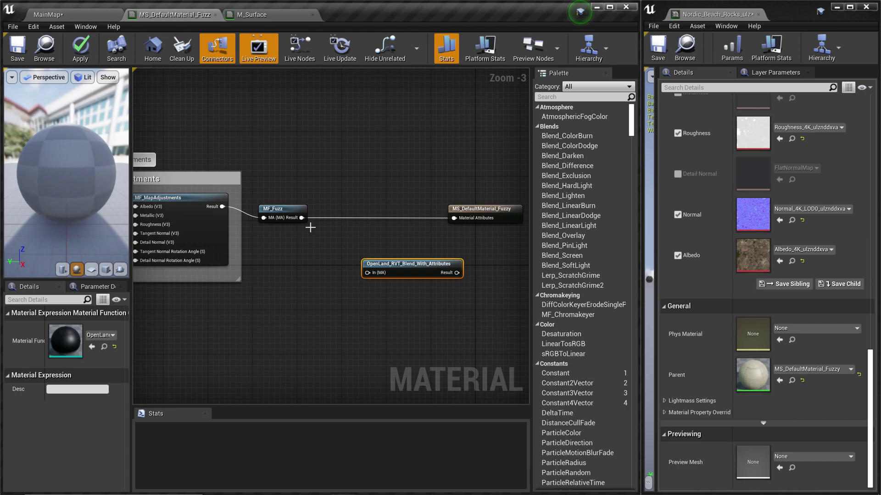
# Step: Route MF_Fuzz through the blend node into the material output and save the material
pyautogui.moveTo(302, 218); pyautogui.dragTo(367, 274)
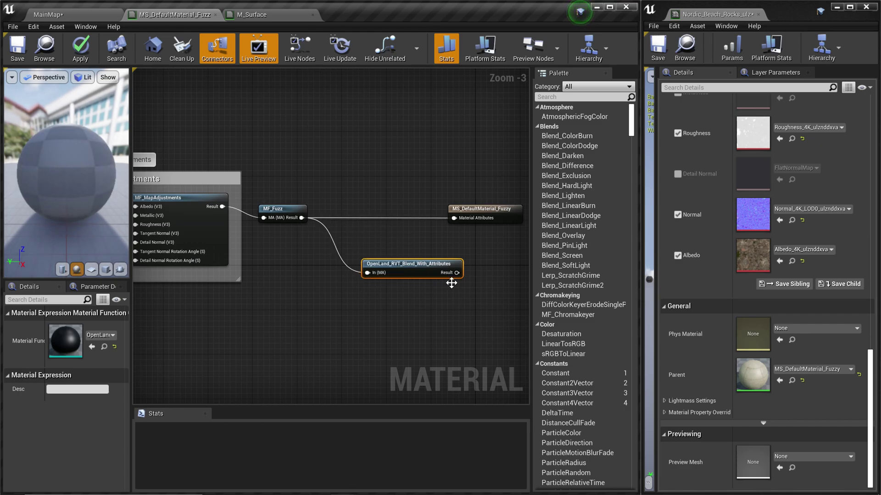
pyautogui.moveTo(438, 265); pyautogui.dragTo(405, 211)
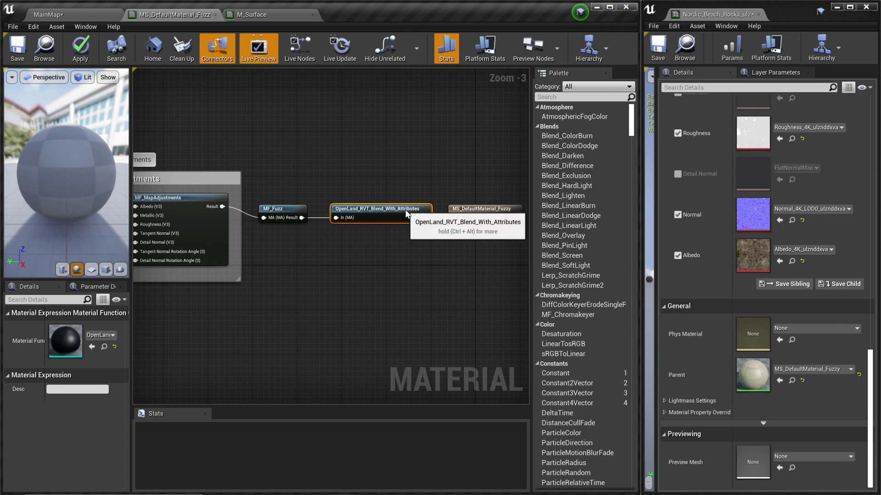
pyautogui.click(25, 59)
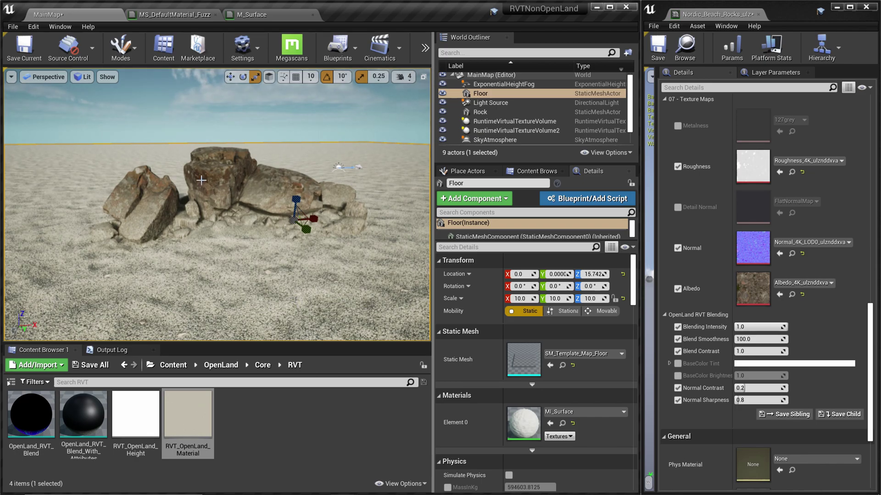
# Step: Back in the level, select the Rock actor sitting in the sandy floor
pyautogui.scroll(3, 201, 180)
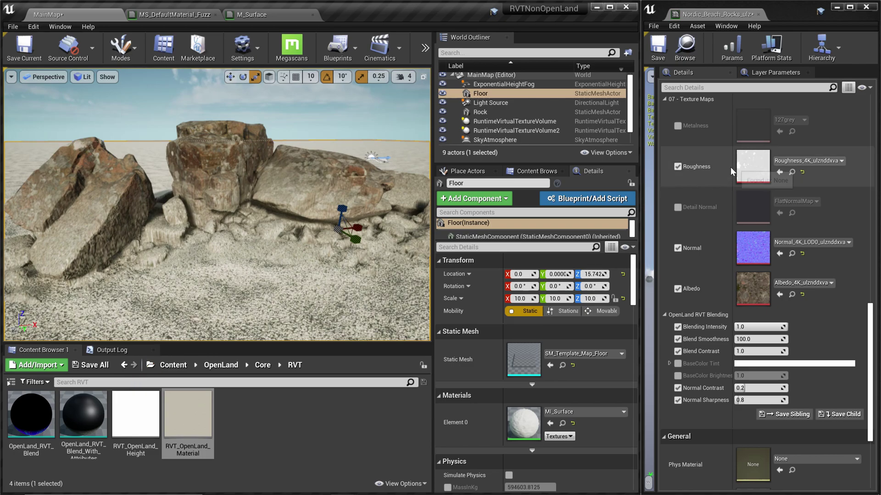
pyautogui.click(243, 183)
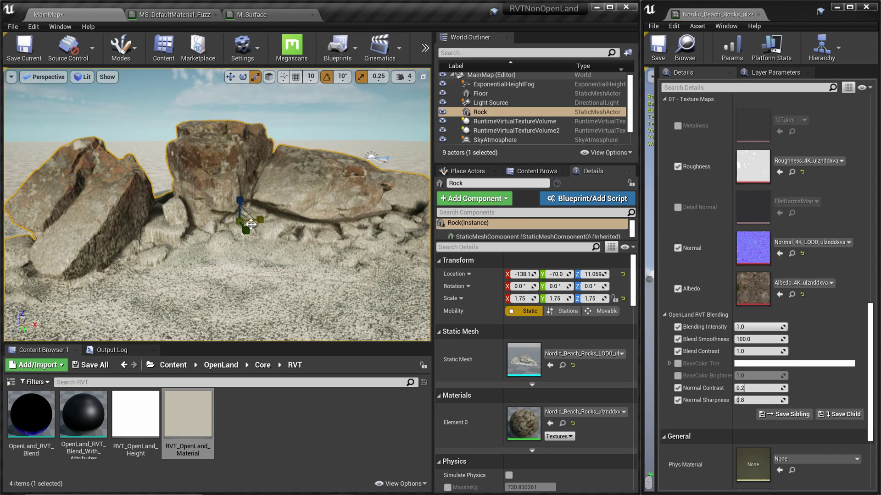
# Step: Raise the rocks' Blend Smoothness to about 255 and inspect the rock cluster up close
pyautogui.scroll(-3, 278, 271)
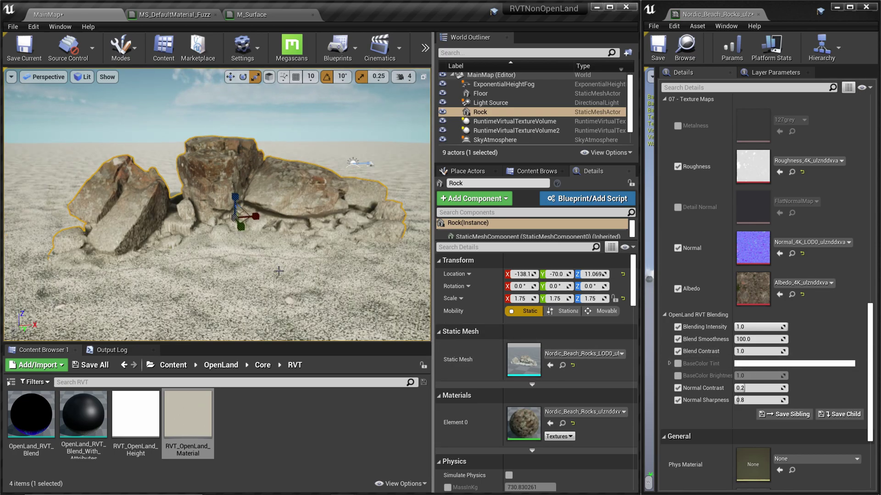
pyautogui.scroll(3, 279, 271)
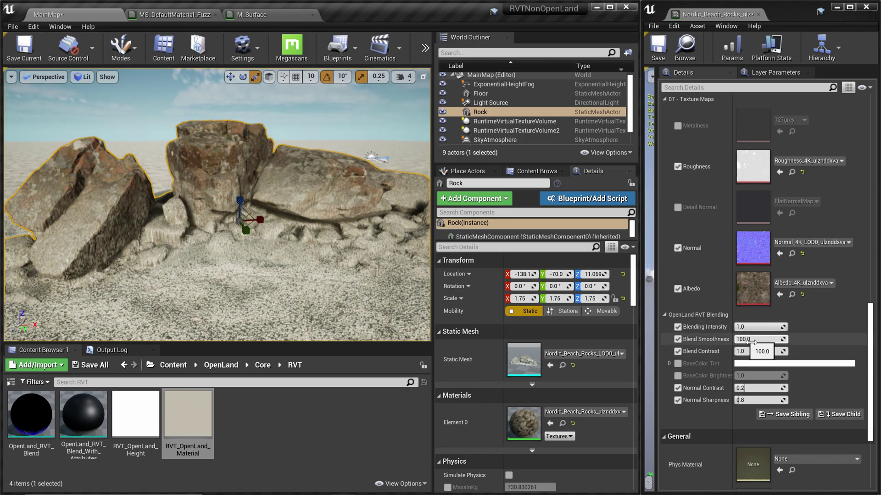
pyautogui.moveTo(754, 341); pyautogui.dragTo(786, 342)
pyautogui.moveTo(216, 207); pyautogui.dragTo(202, 207, button='right')
pyautogui.moveTo(360, 289)
pyautogui.mouseDown(button='right')
pyautogui.moveTo(373, 289)
pyautogui.moveTo(359, 289)
pyautogui.mouseUp(button='right')
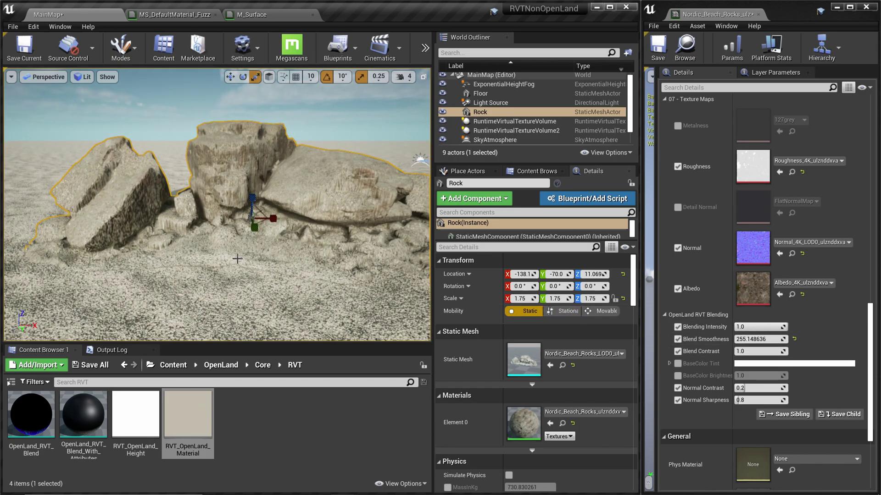
pyautogui.scroll(3, 237, 258)
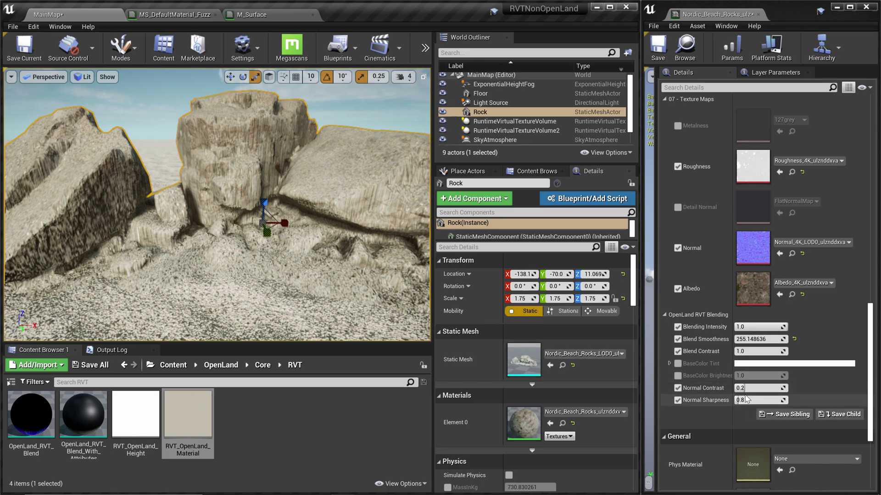
# Step: Try Normal Contrast values of 1, 5 and 2 on the rock material
pyautogui.hotkey('ctrl', 'a')
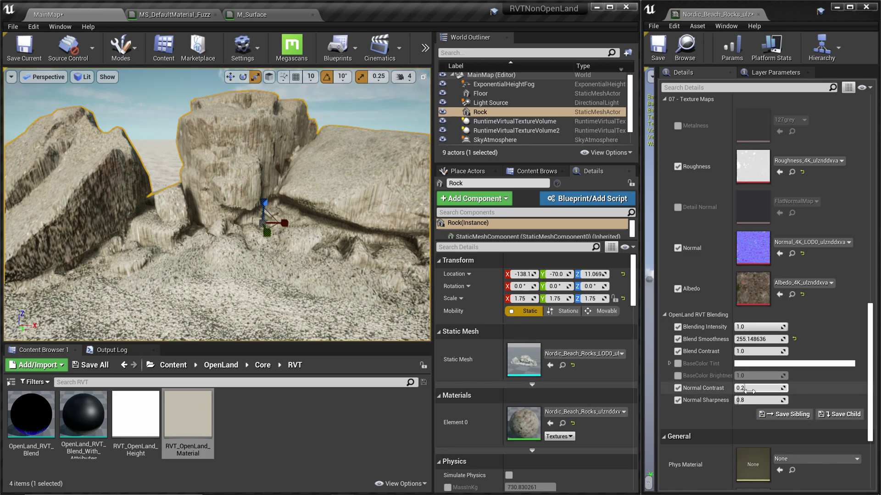
pyautogui.write('1')
pyautogui.press('Return')
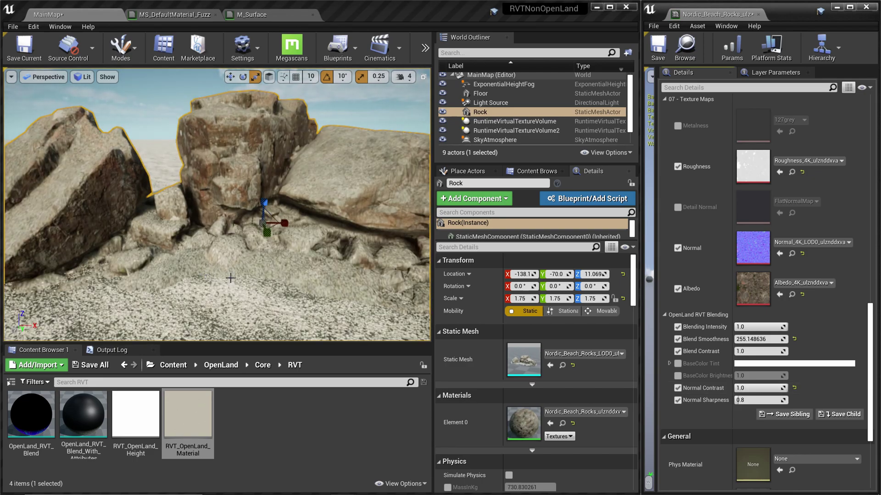
pyautogui.scroll(-3, 167, 316)
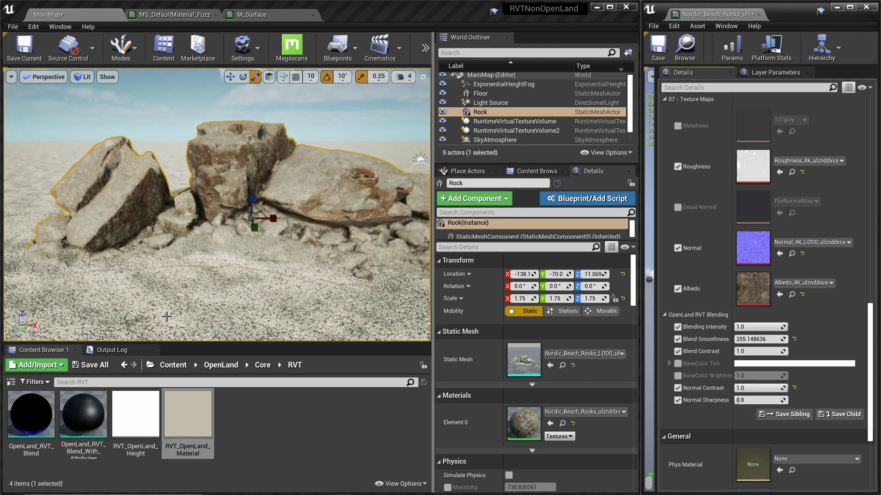
pyautogui.click(748, 393)
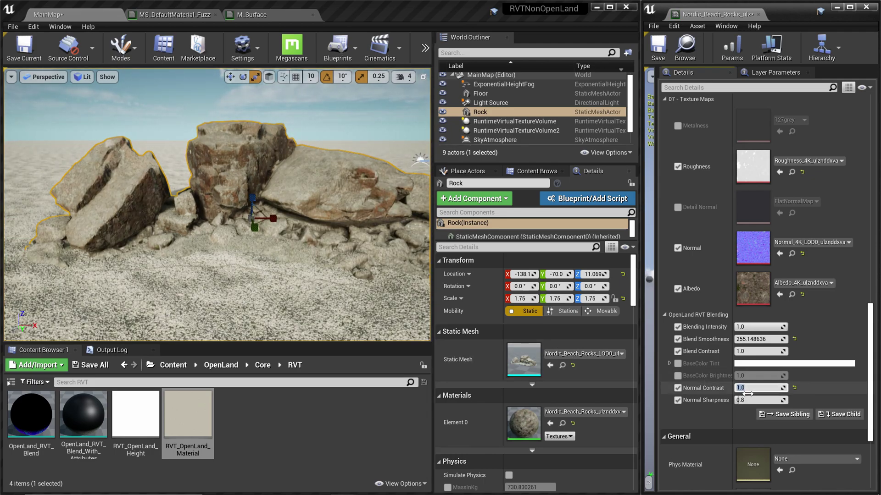
pyautogui.write('5')
pyautogui.press('Return')
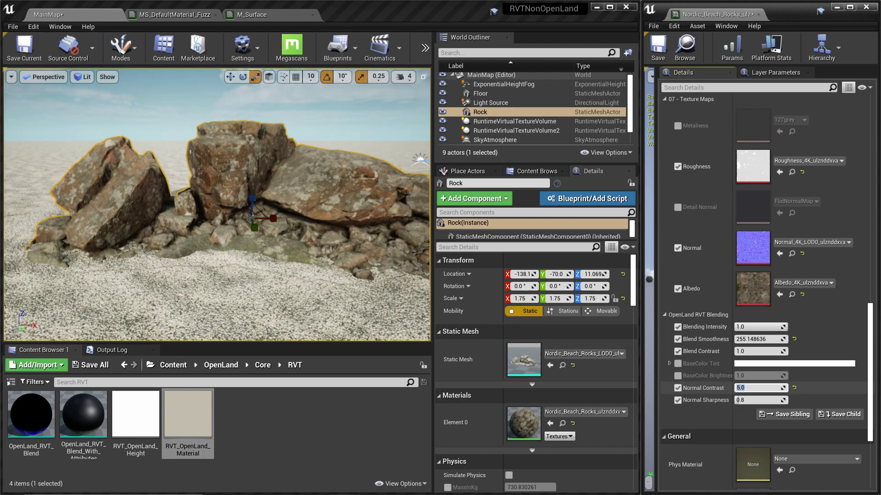
pyautogui.write('2')
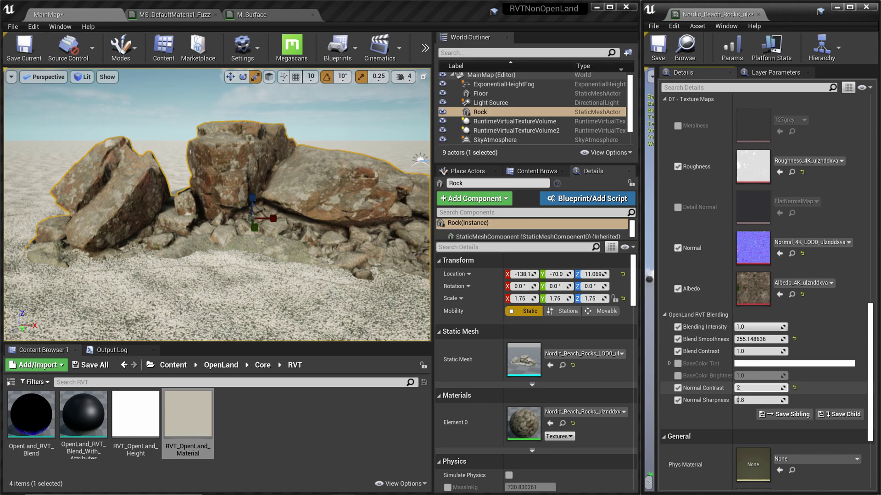
pyautogui.press('Return')
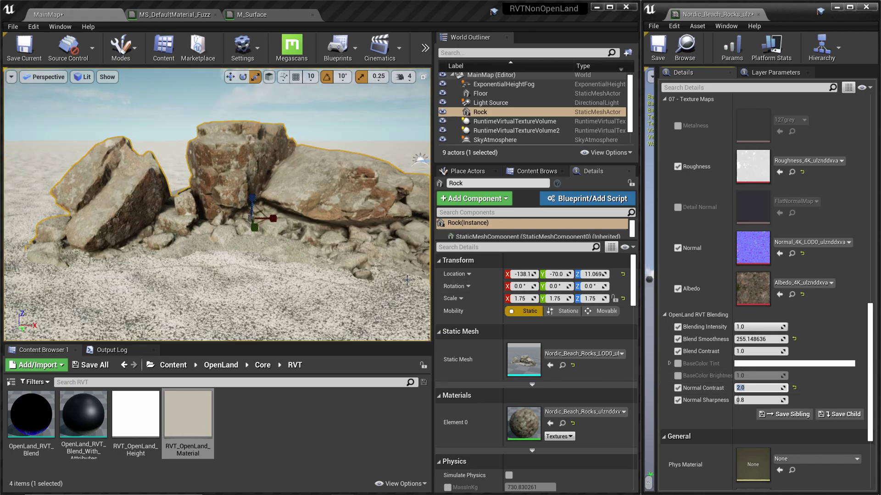
# Step: Set Normal Sharpness to about 1.69, Normal Contrast to 5, Blend Smoothness to about 187, then select the Floor
pyautogui.moveTo(746, 400)
pyautogui.mouseDown()
pyautogui.moveTo(775, 400)
pyautogui.moveTo(741, 400)
pyautogui.moveTo(760, 401)
pyautogui.mouseUp()
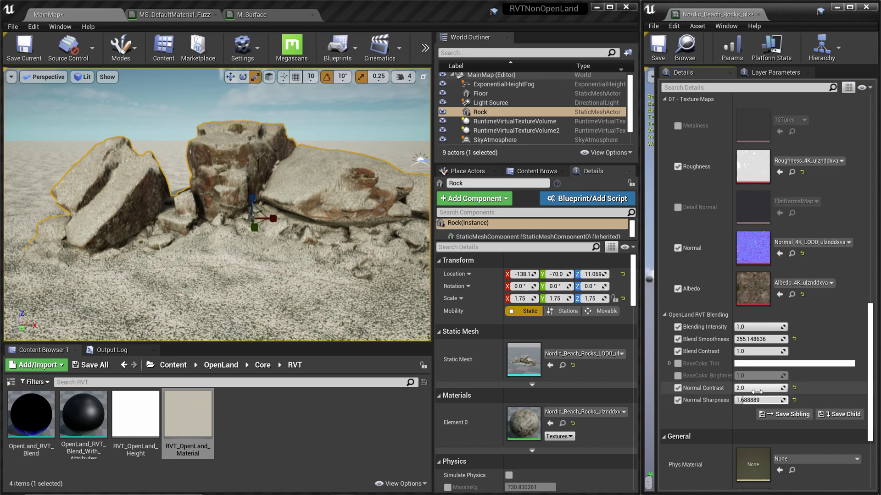
pyautogui.click(752, 388)
pyautogui.write('5')
pyautogui.press('Return')
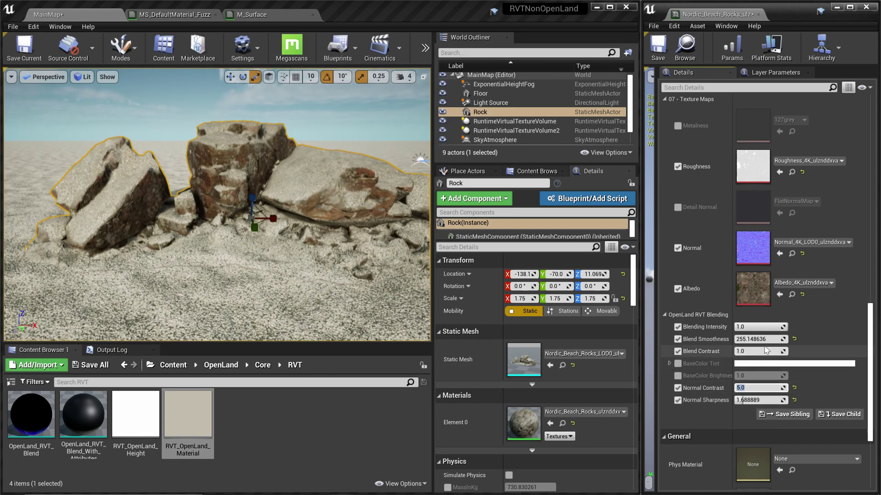
pyautogui.moveTo(759, 338); pyautogui.dragTo(736, 339)
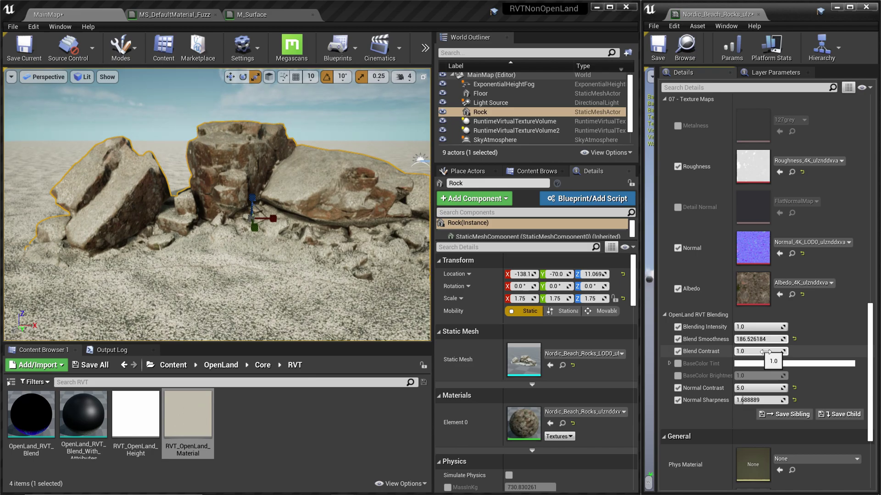
pyautogui.click(231, 287)
pyautogui.scroll(-3, 231, 287)
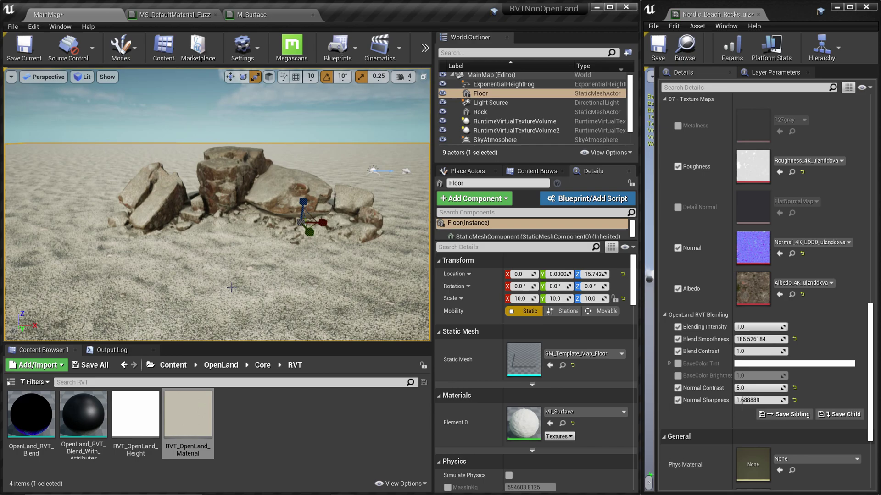
pyautogui.scroll(4, 231, 288)
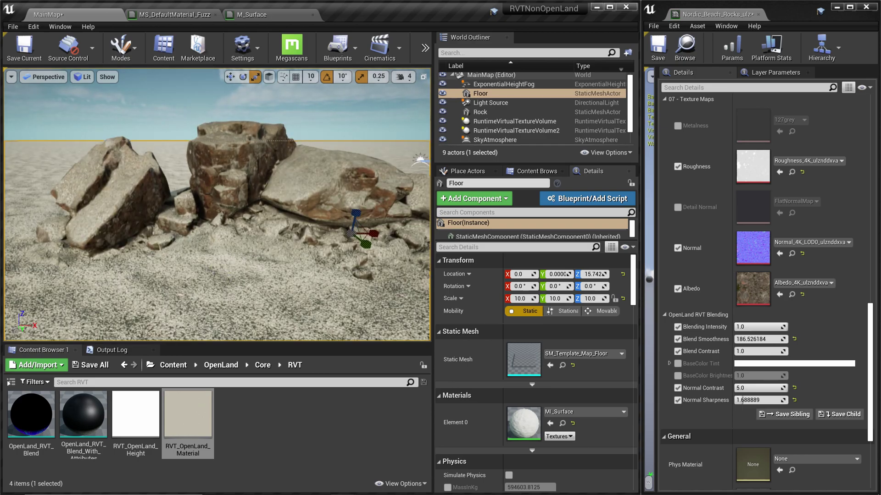
pyautogui.moveTo(228, 275); pyautogui.dragTo(228, 275, button='right')
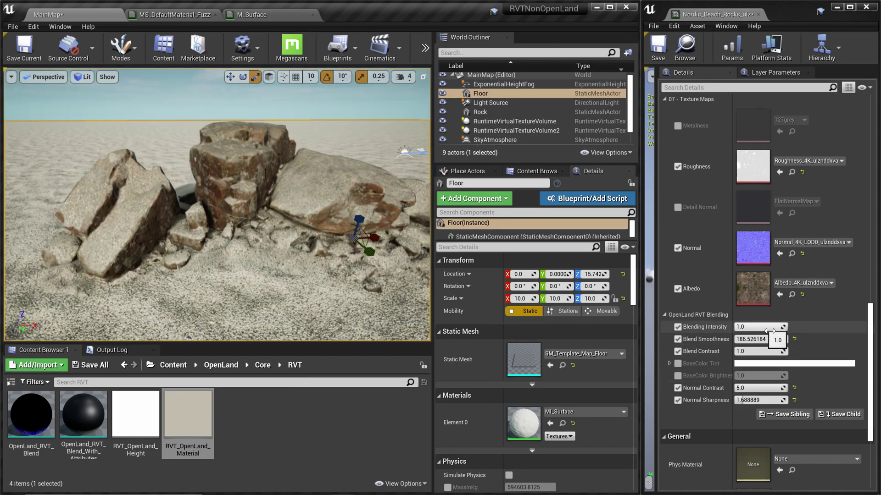
pyautogui.moveTo(781, 331); pyautogui.dragTo(752, 331)
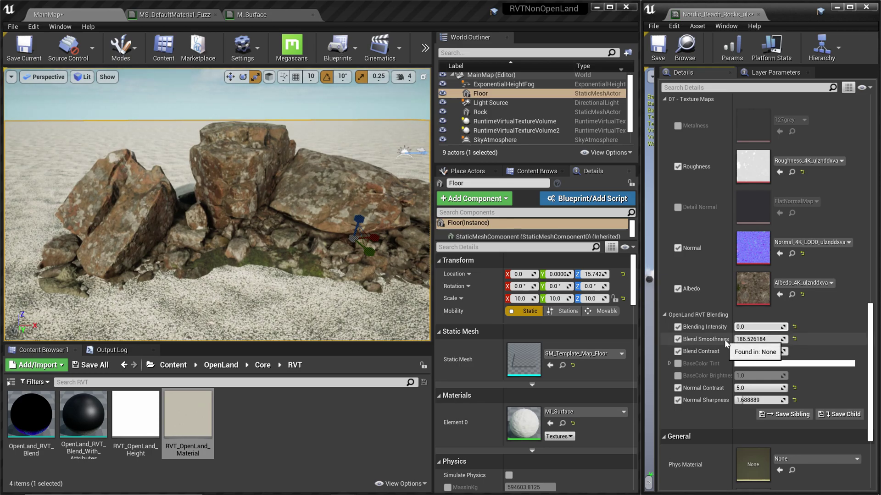
pyautogui.moveTo(750, 329); pyautogui.dragTo(779, 329)
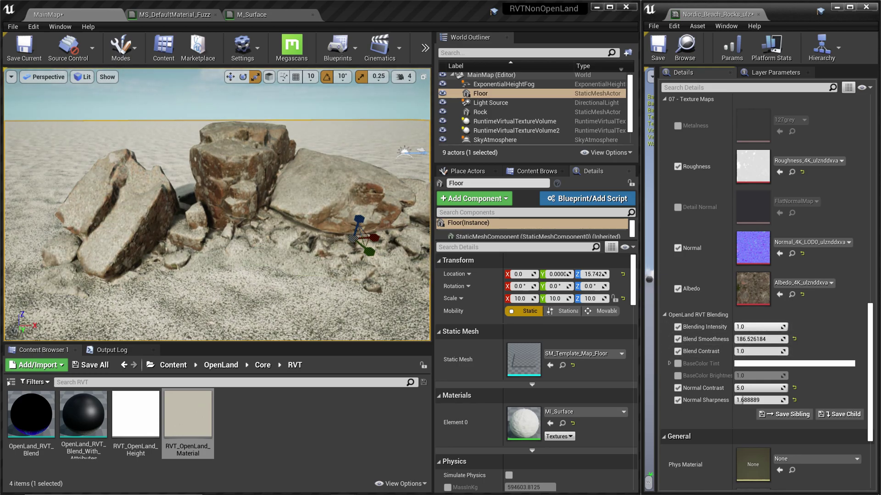
pyautogui.scroll(-5, 228, 285)
pyautogui.scroll(3, 228, 285)
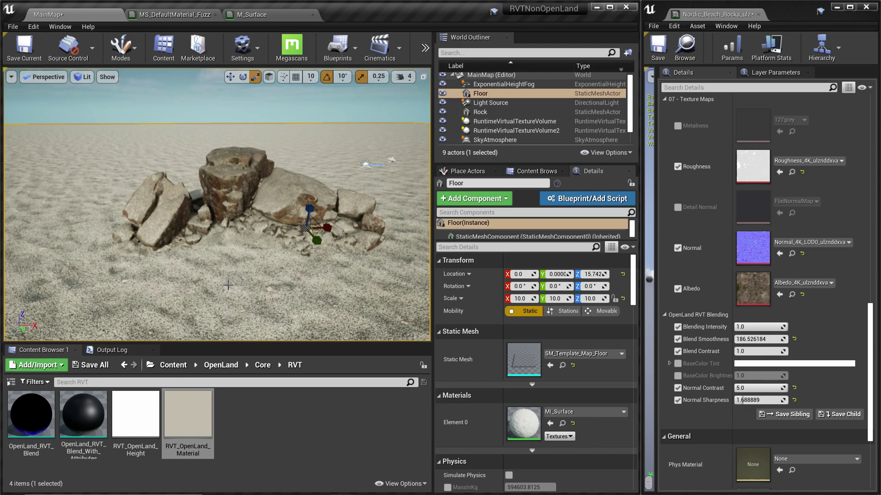